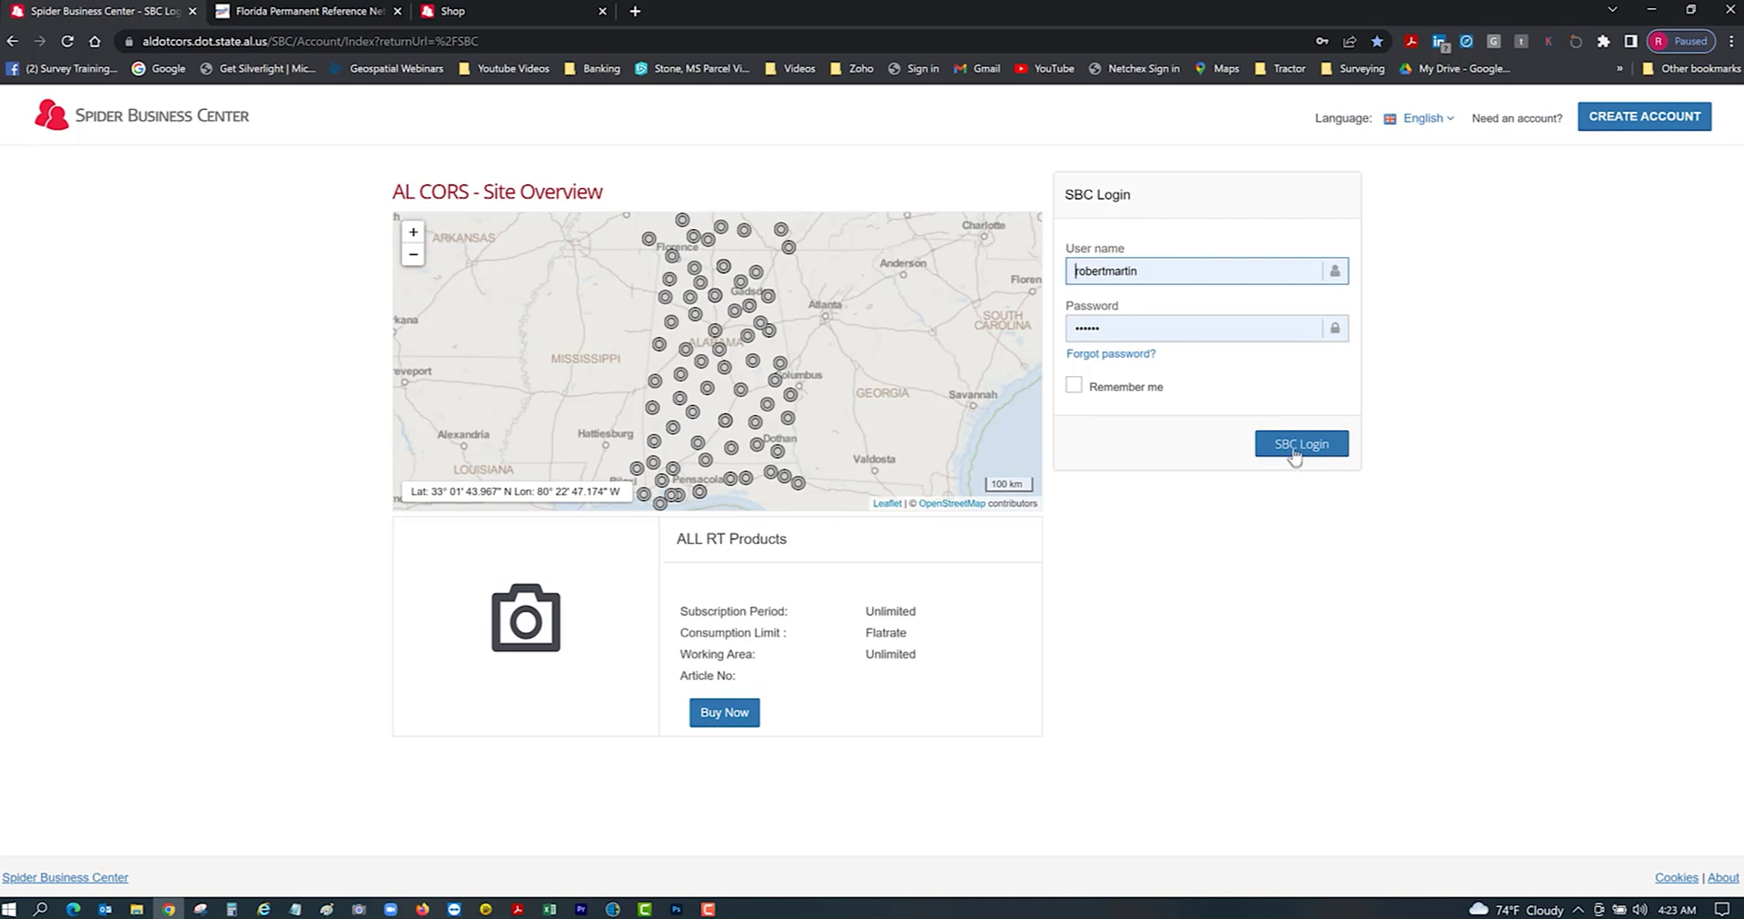
Log in to the AL CORS Spider Business Center with the prefilled credentials and compare its shop with the Florida network's shop.
click(1295, 445)
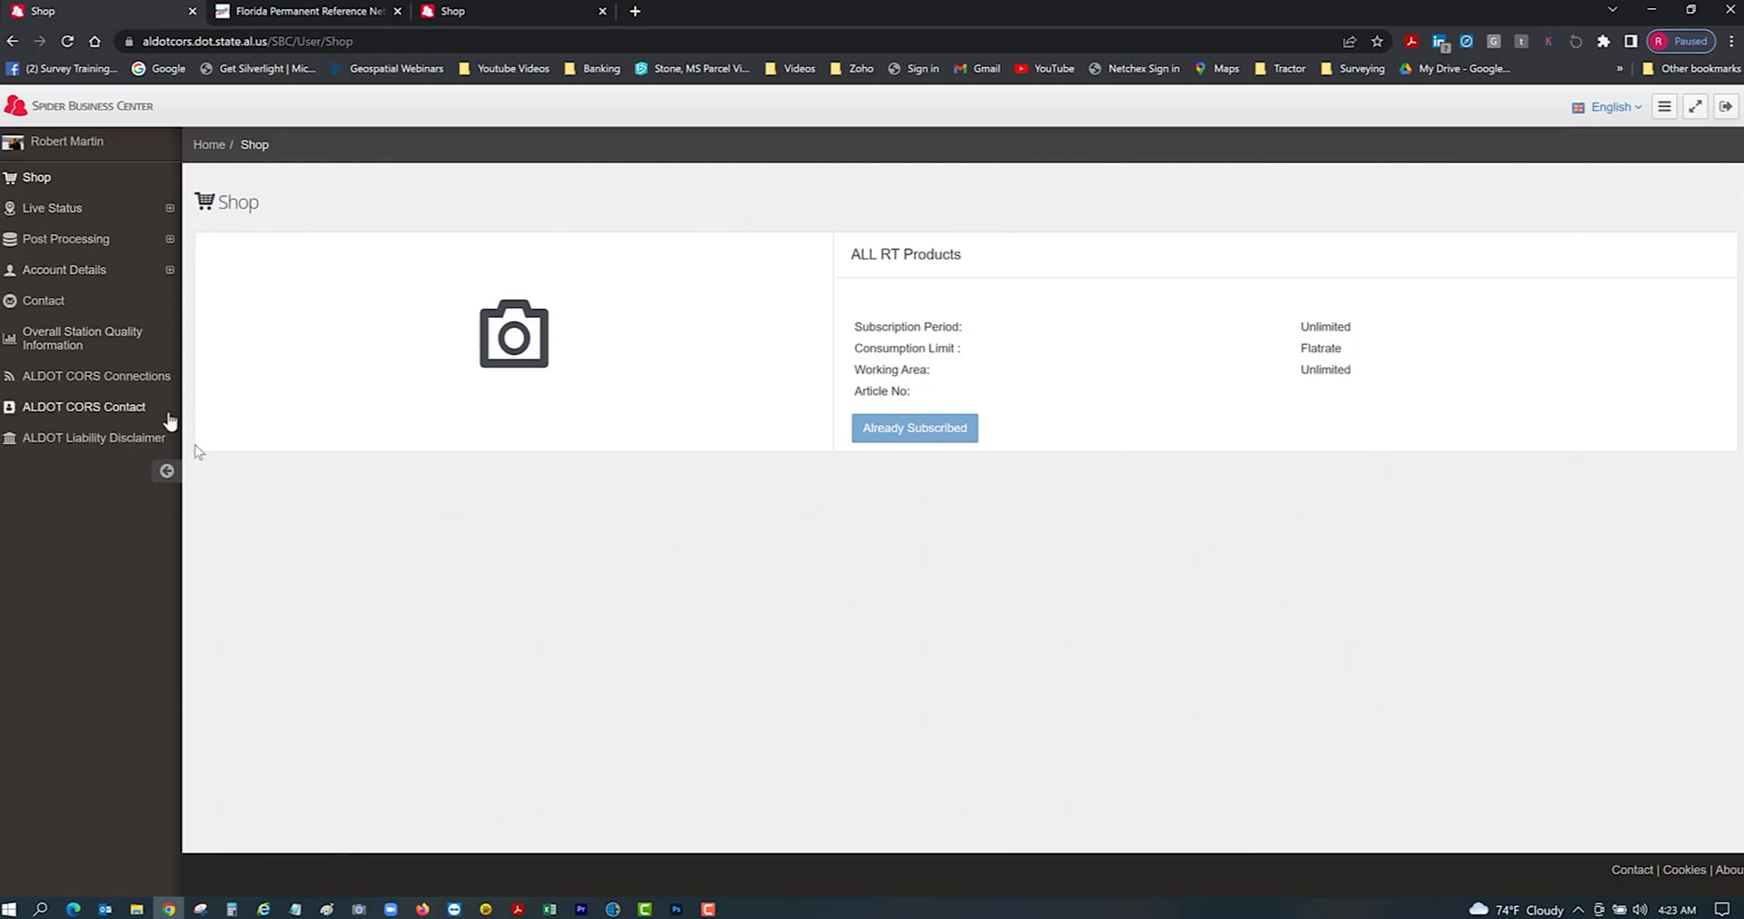
click(336, 15)
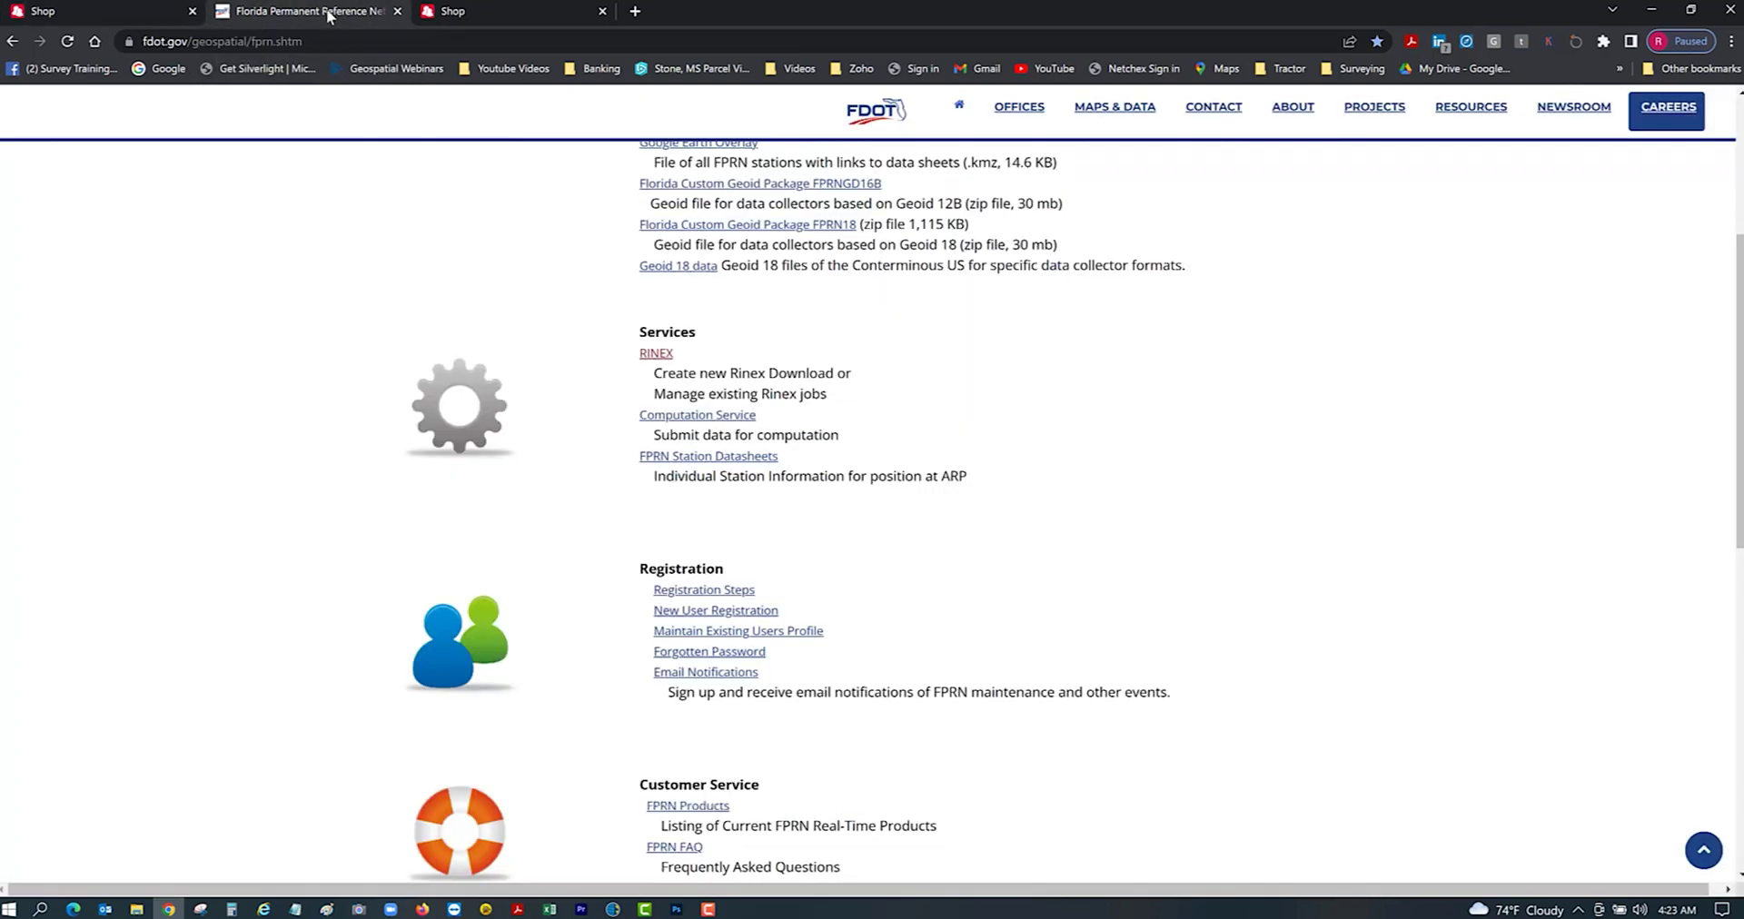
click(425, 13)
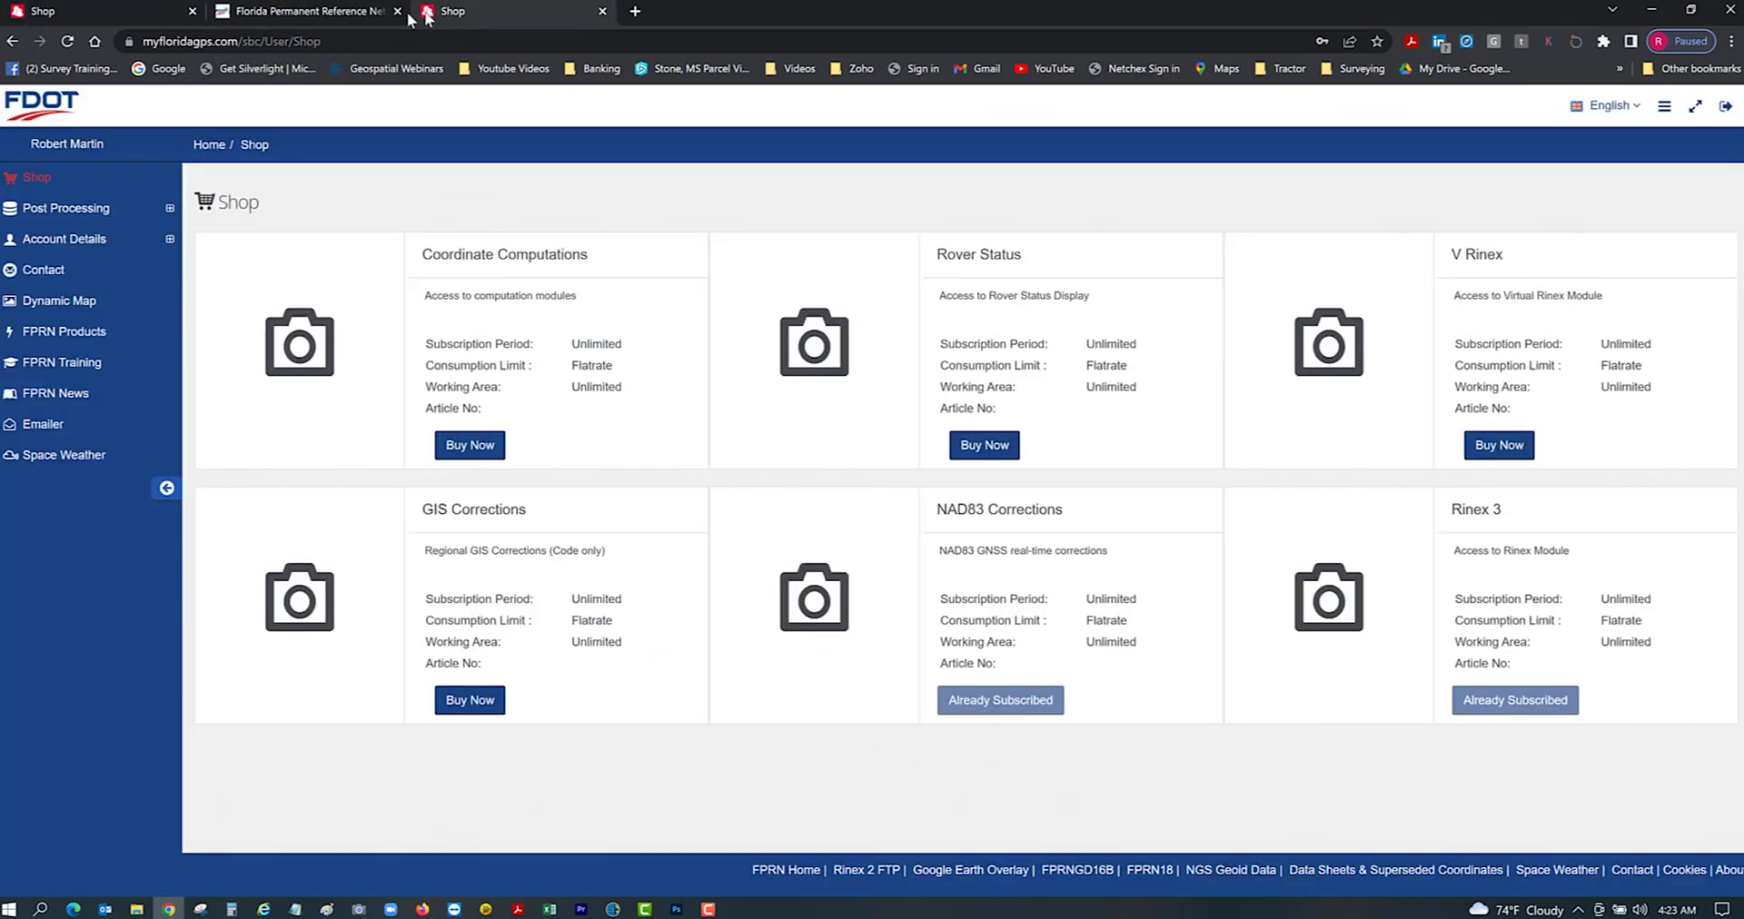
click(120, 12)
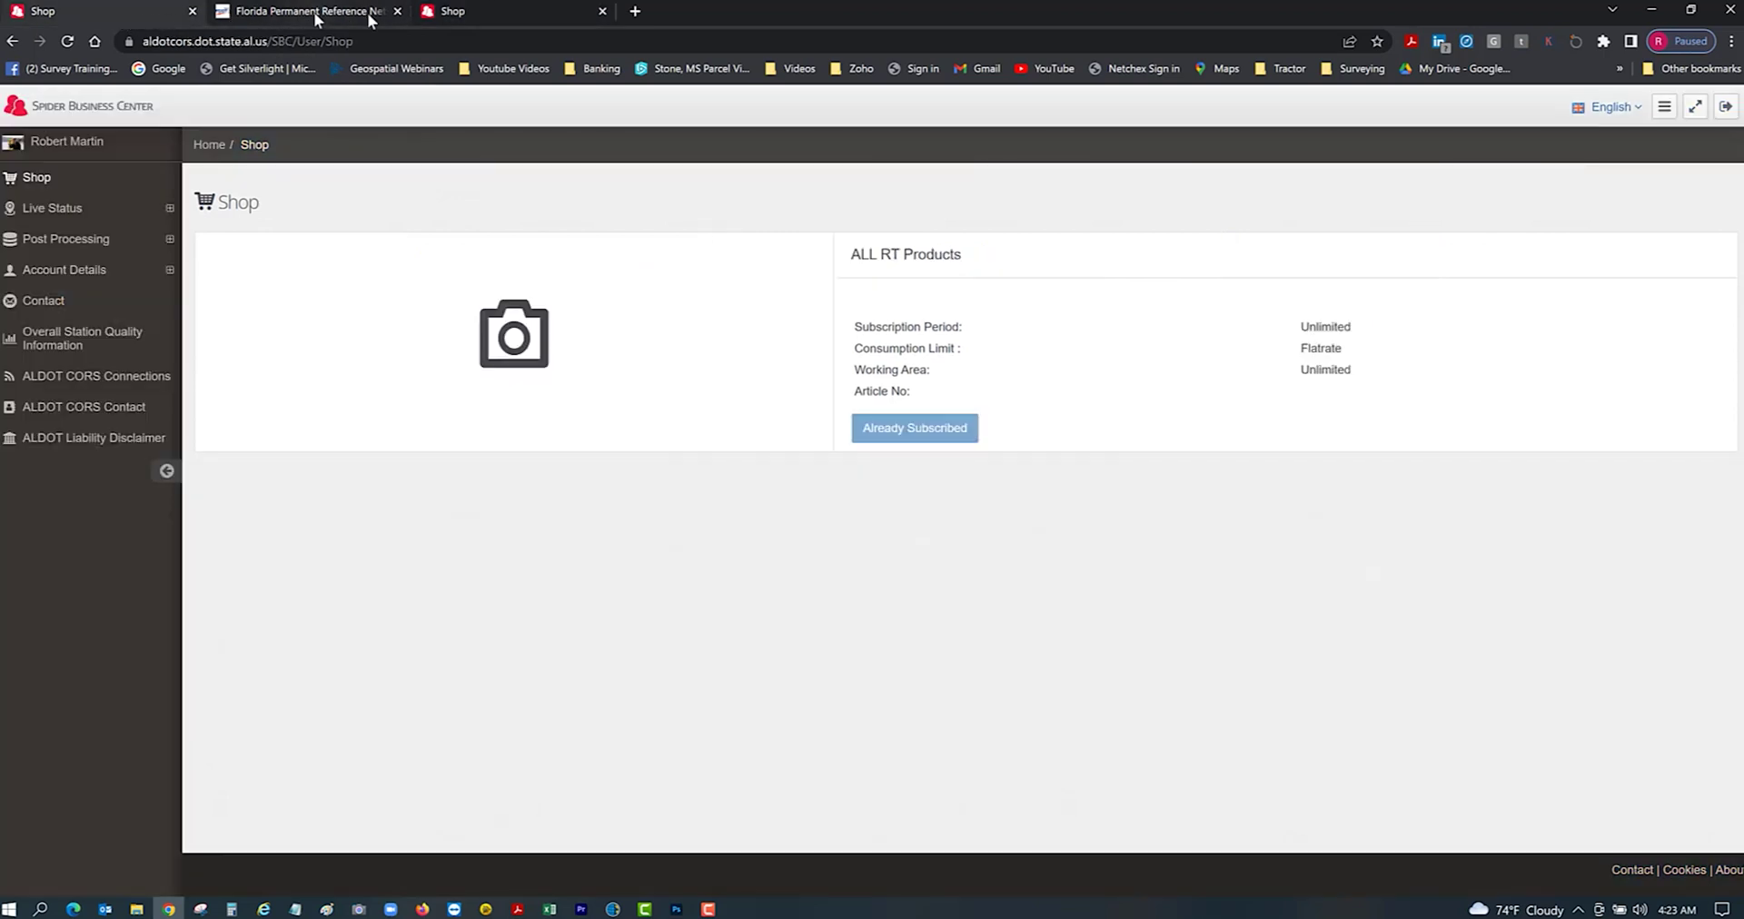
click(582, 12)
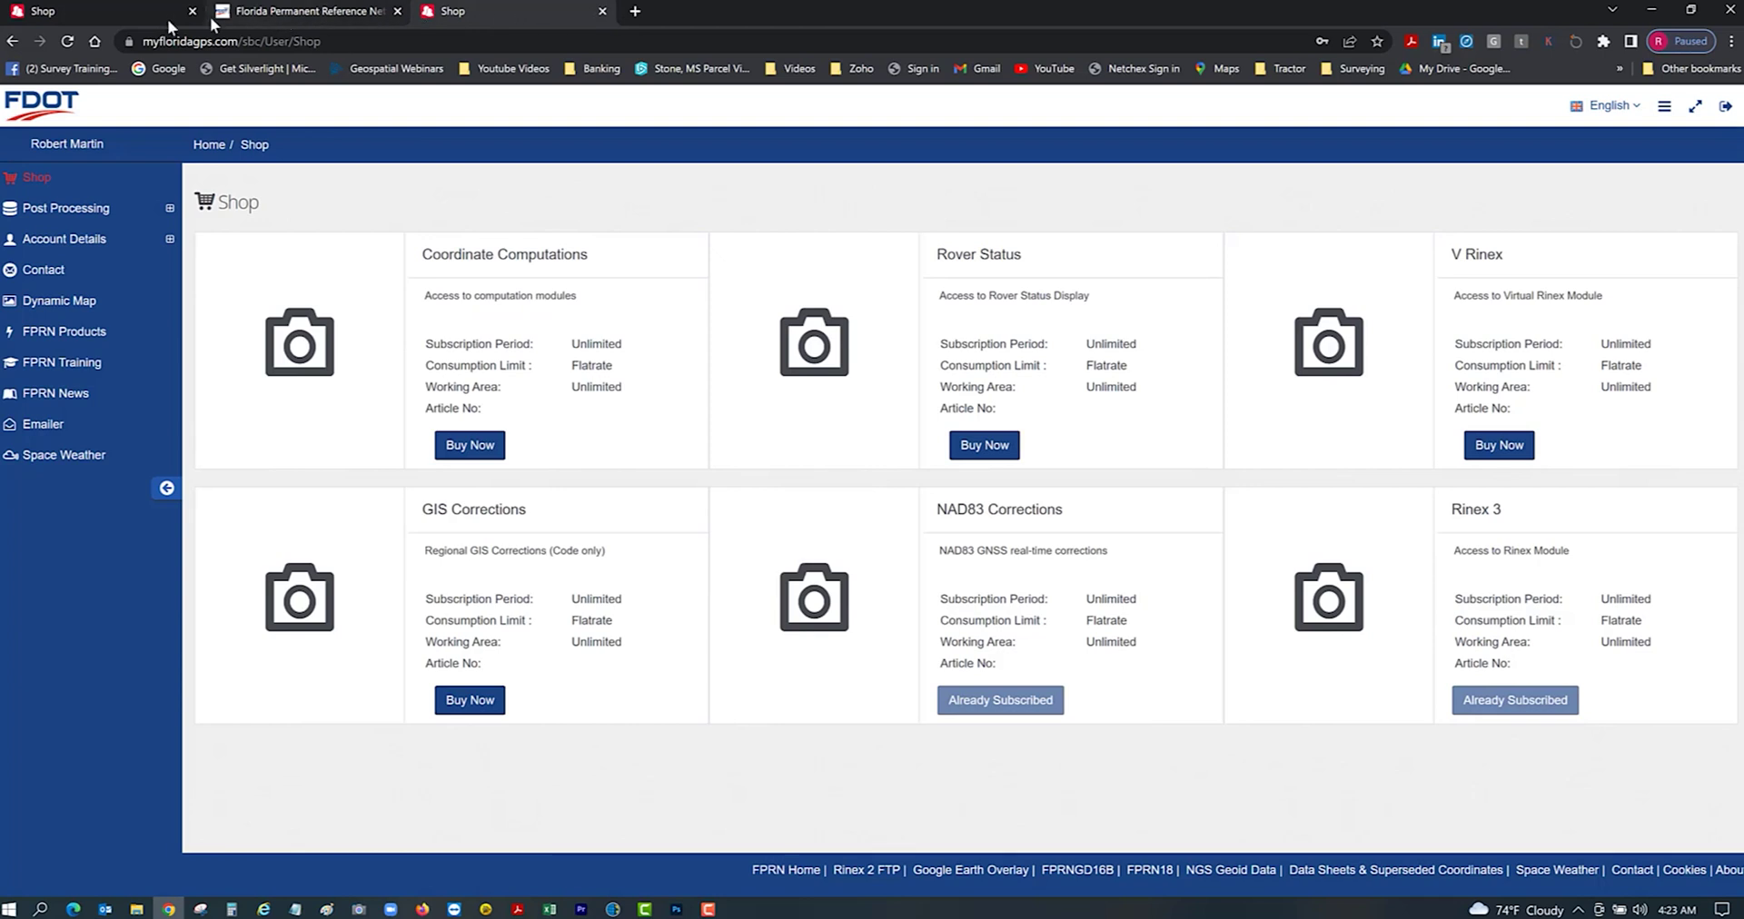
click(74, 13)
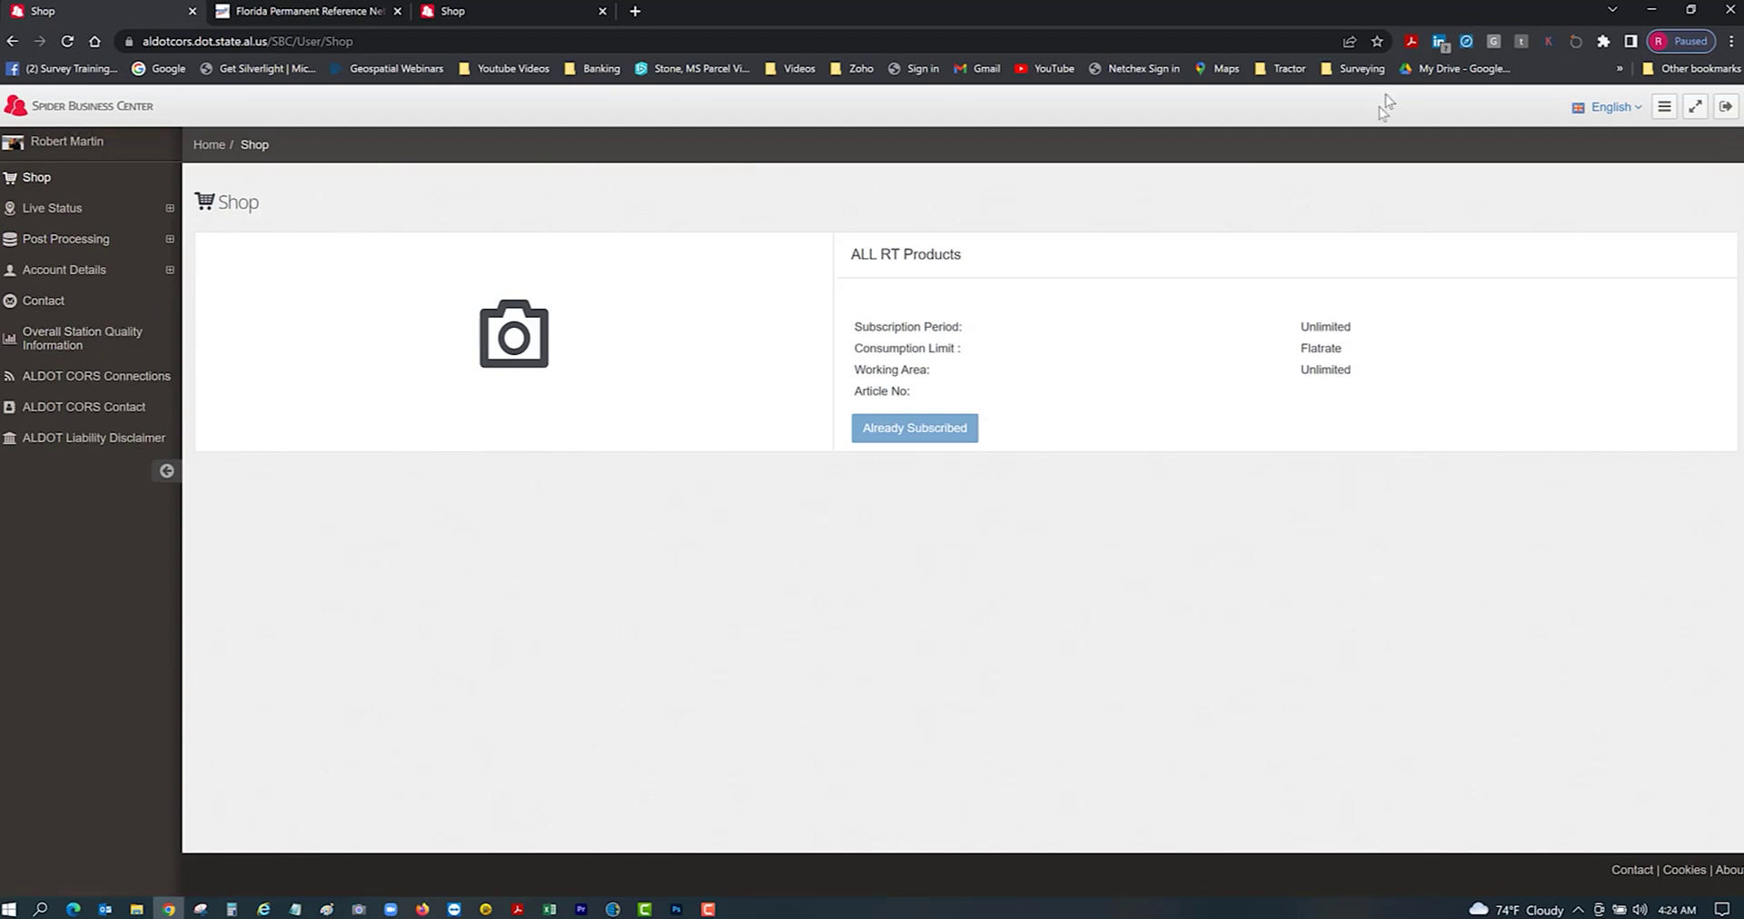
Log out of AL CORS and review the new-account sign-up form's credentials, personal information and additional information sections.
click(1726, 106)
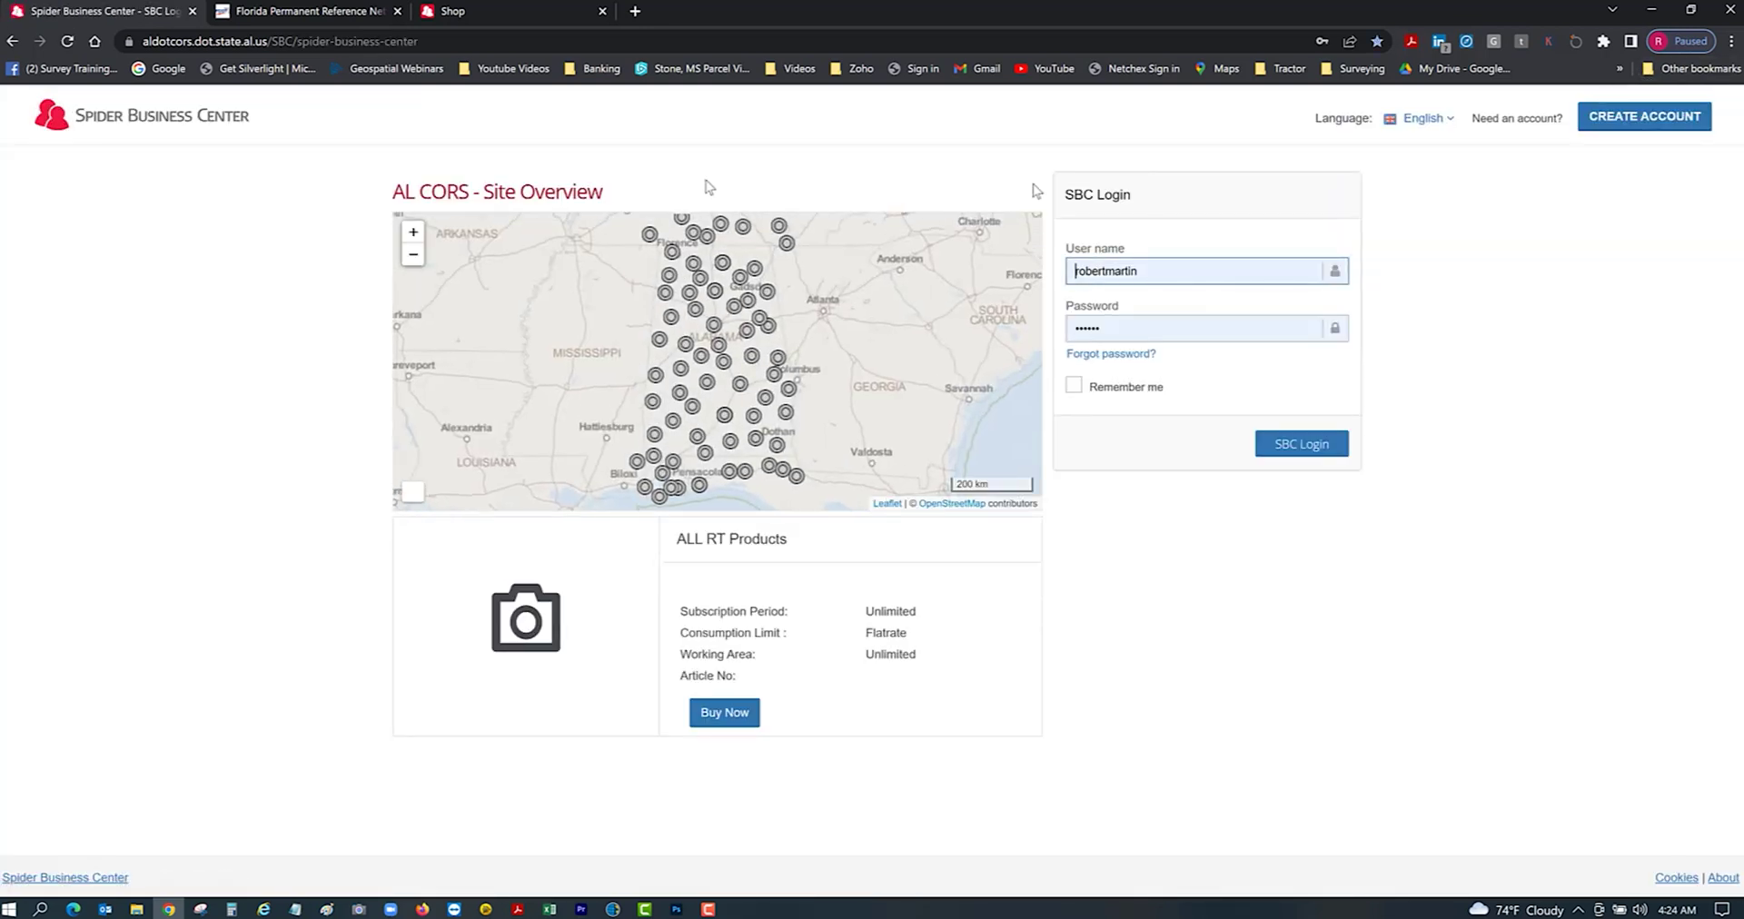
click(1612, 122)
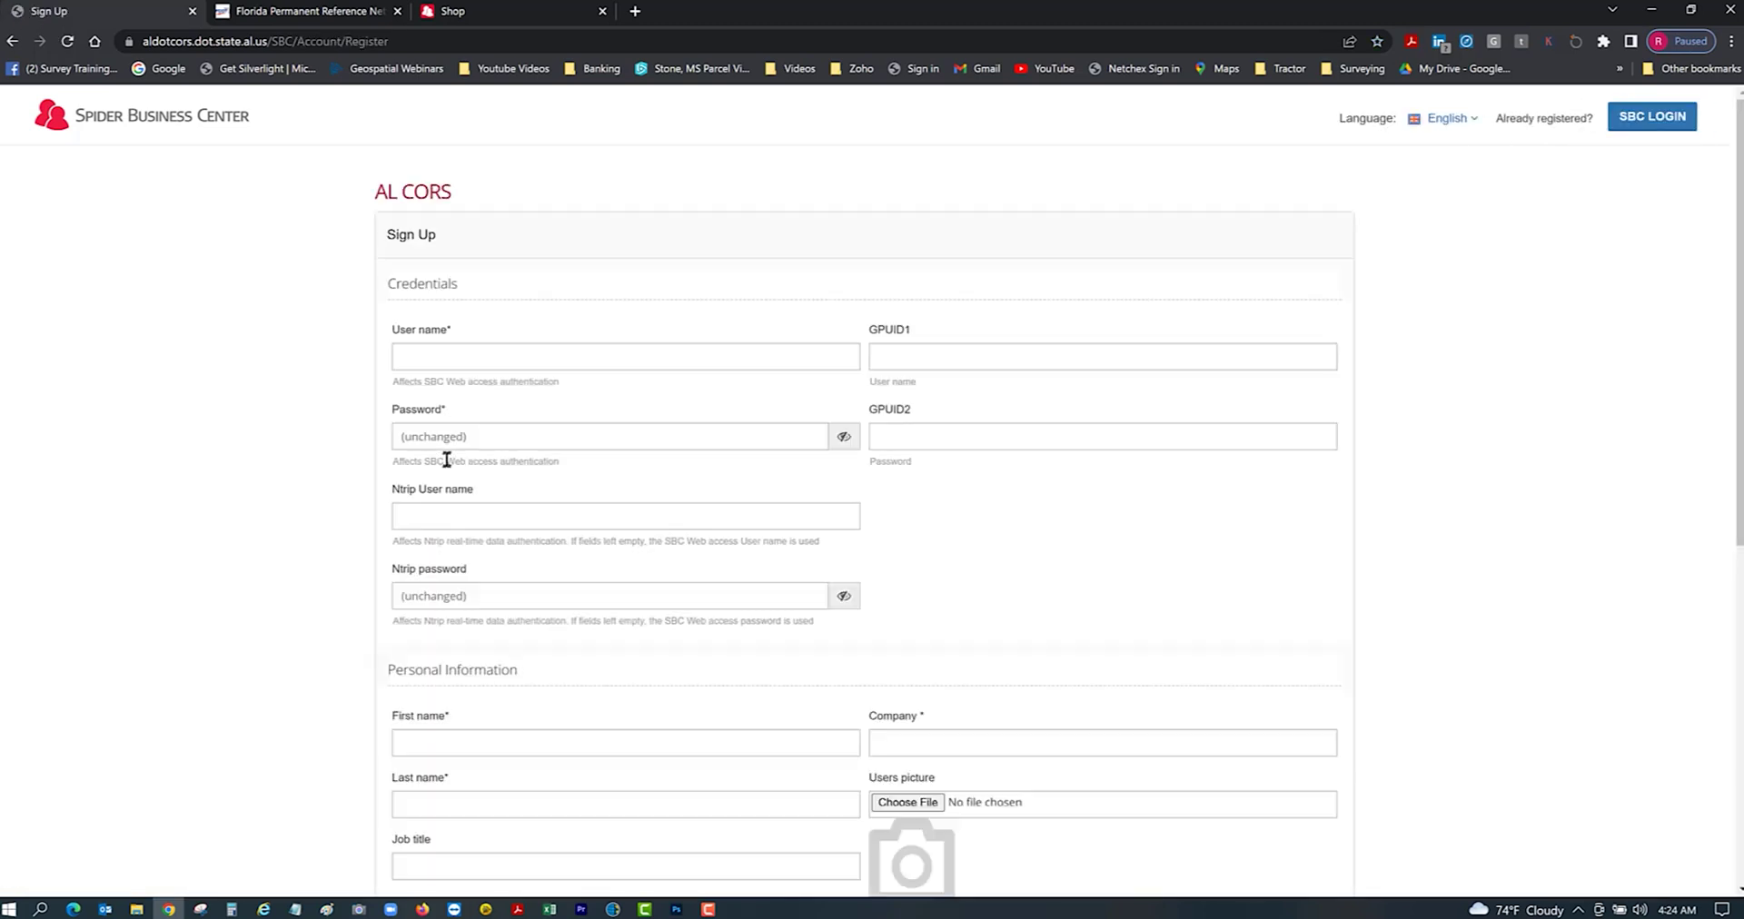
scroll(522, 536, down, 3)
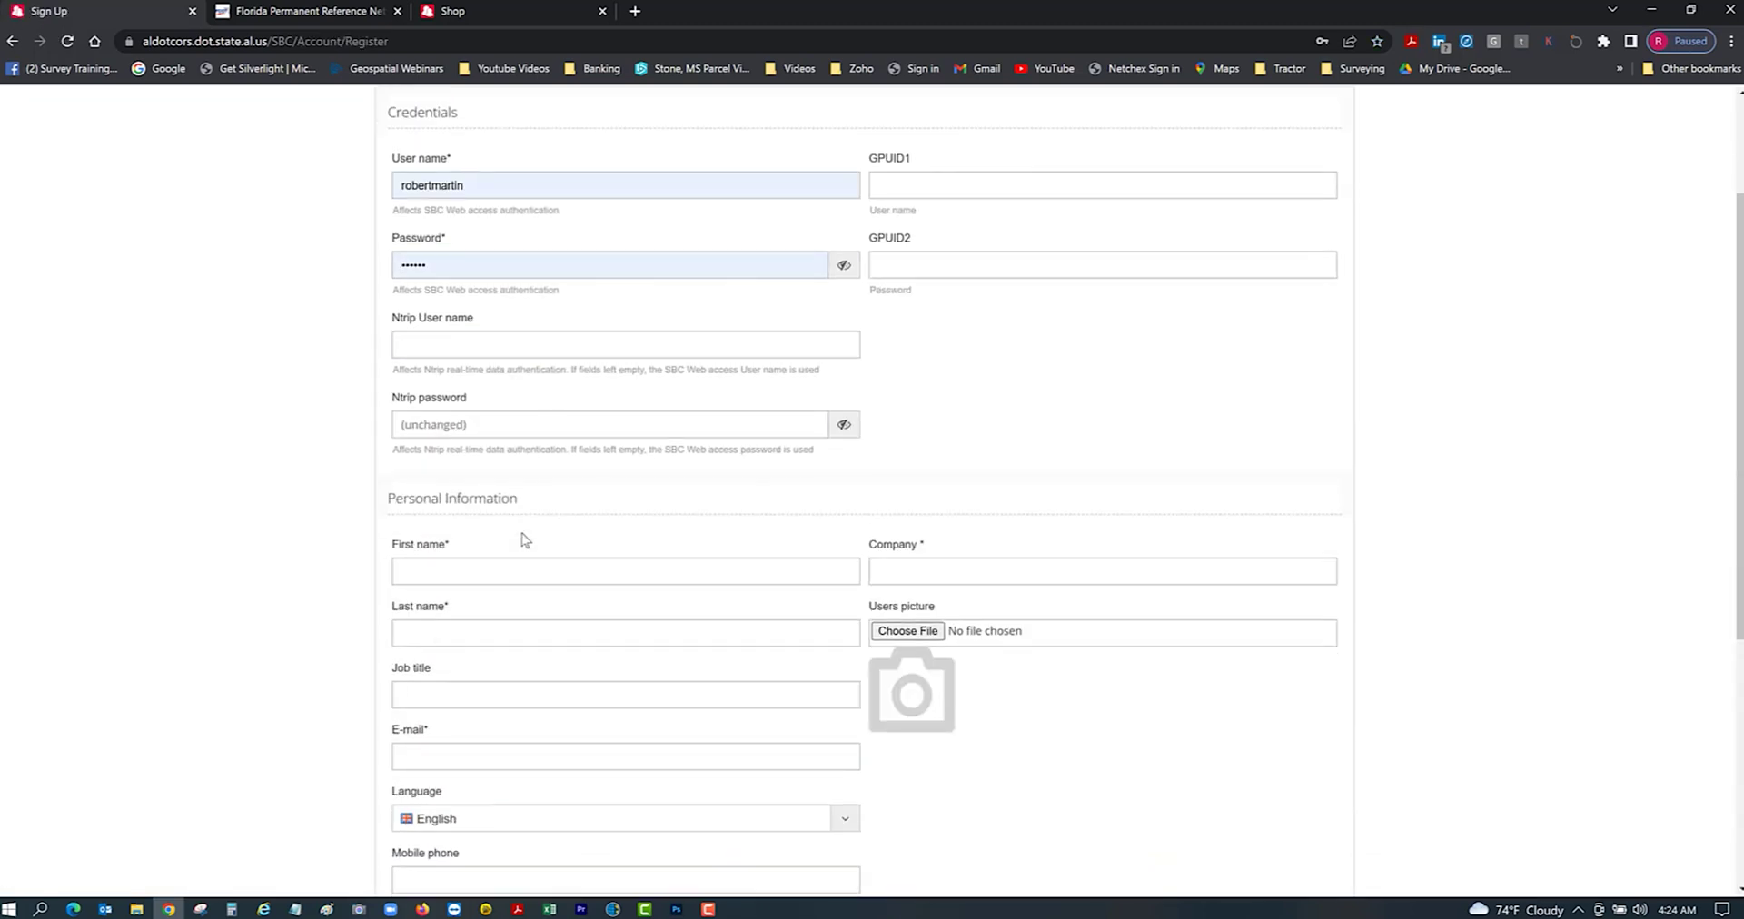
scroll(522, 542, up, 3)
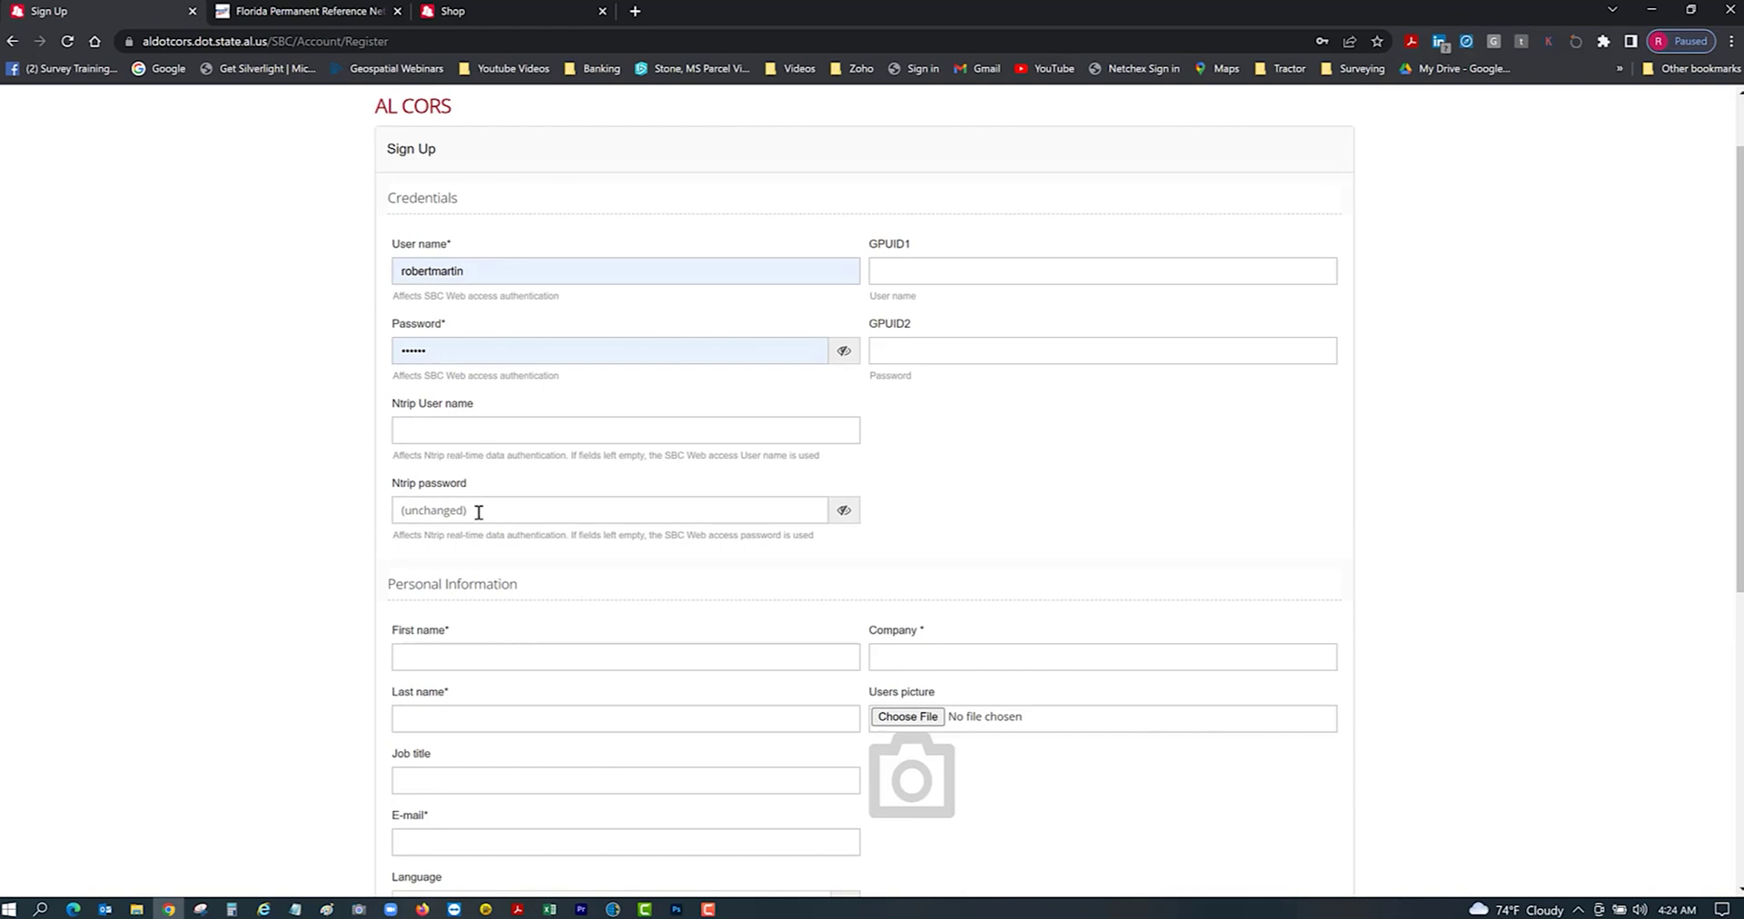
scroll(531, 513, down, 4)
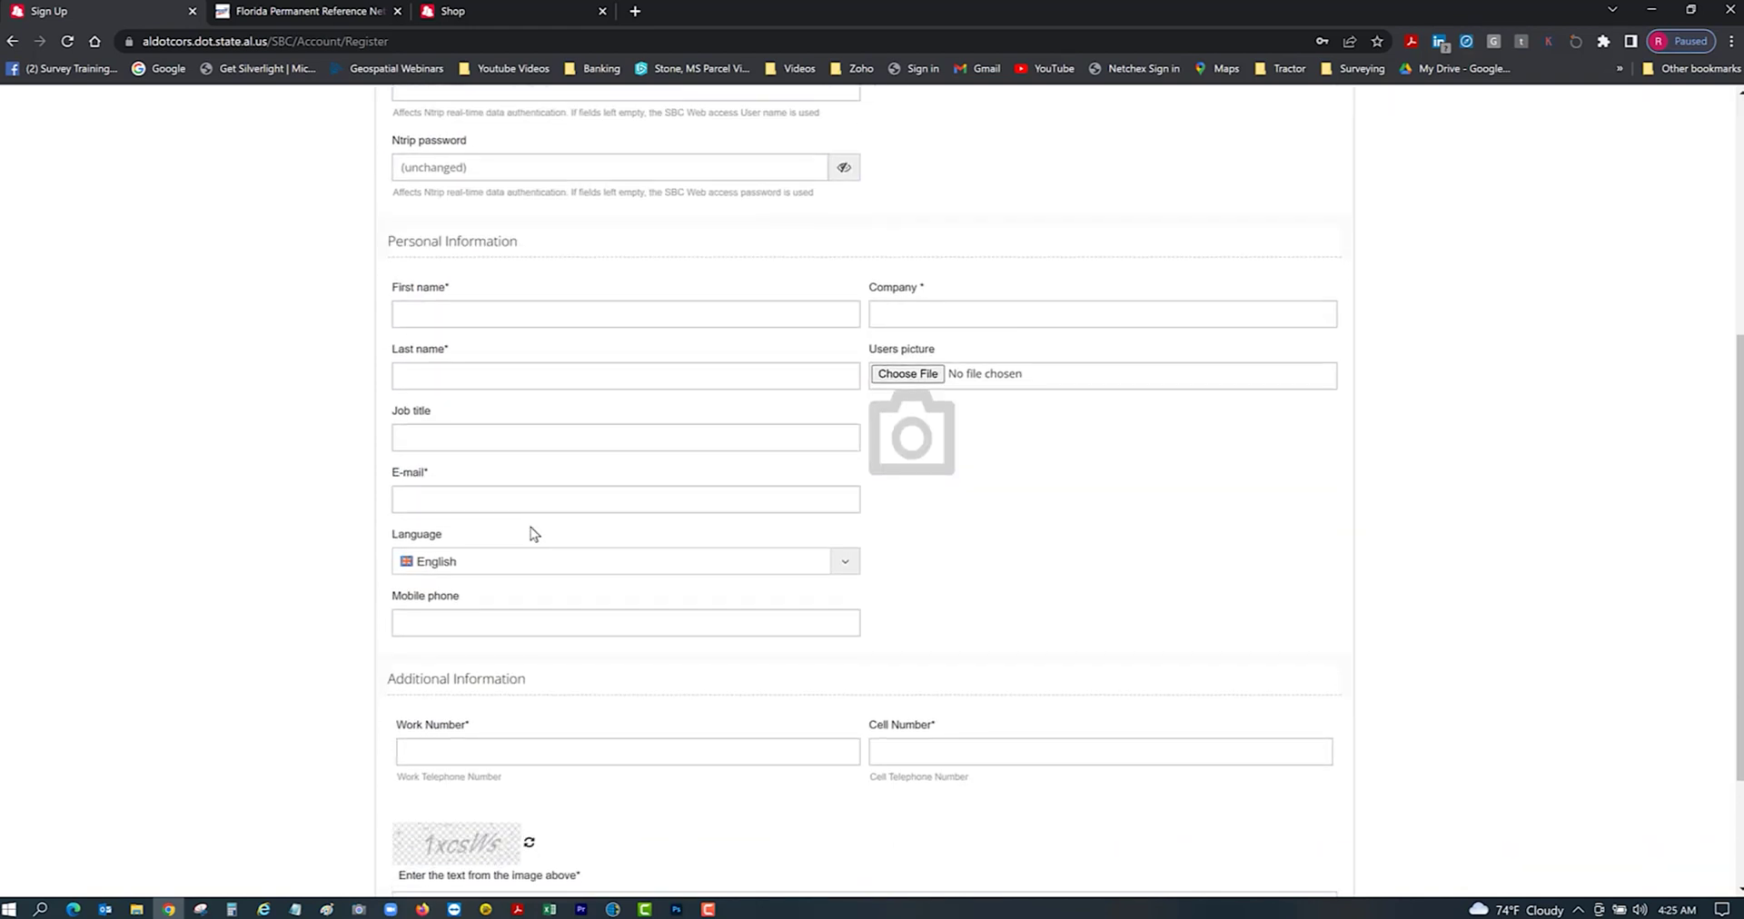
scroll(534, 533, down, 2)
scroll(529, 537, up, 7)
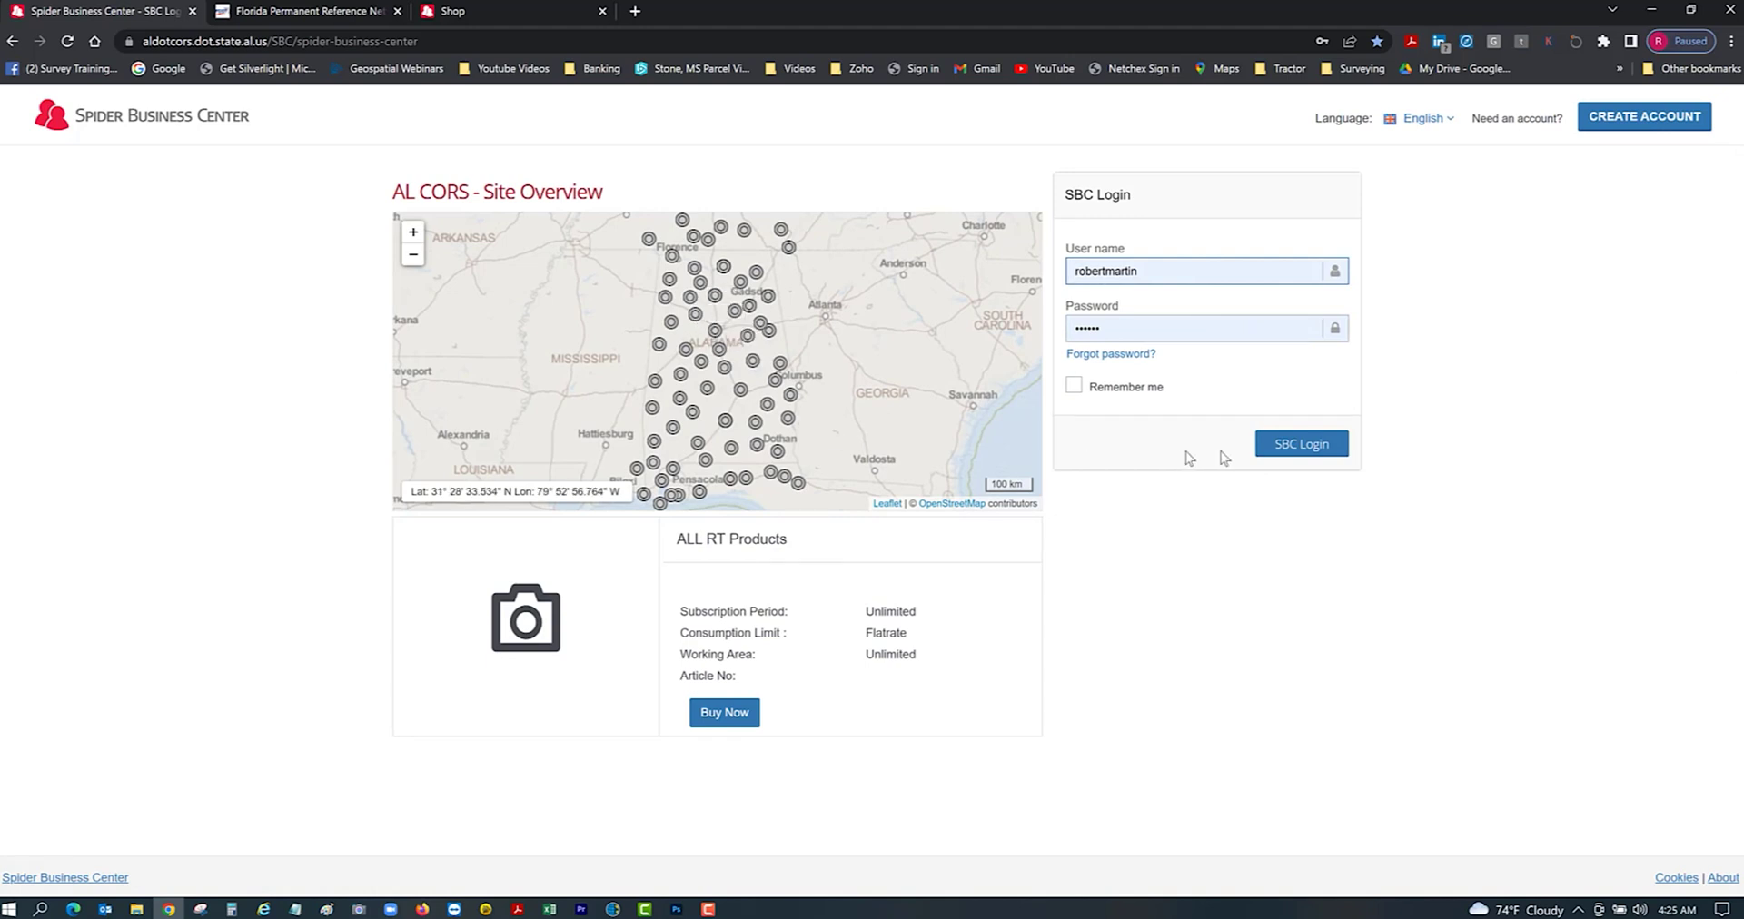
Log in to AL CORS again and review the credentials and personal details in the account's user profile.
click(1294, 449)
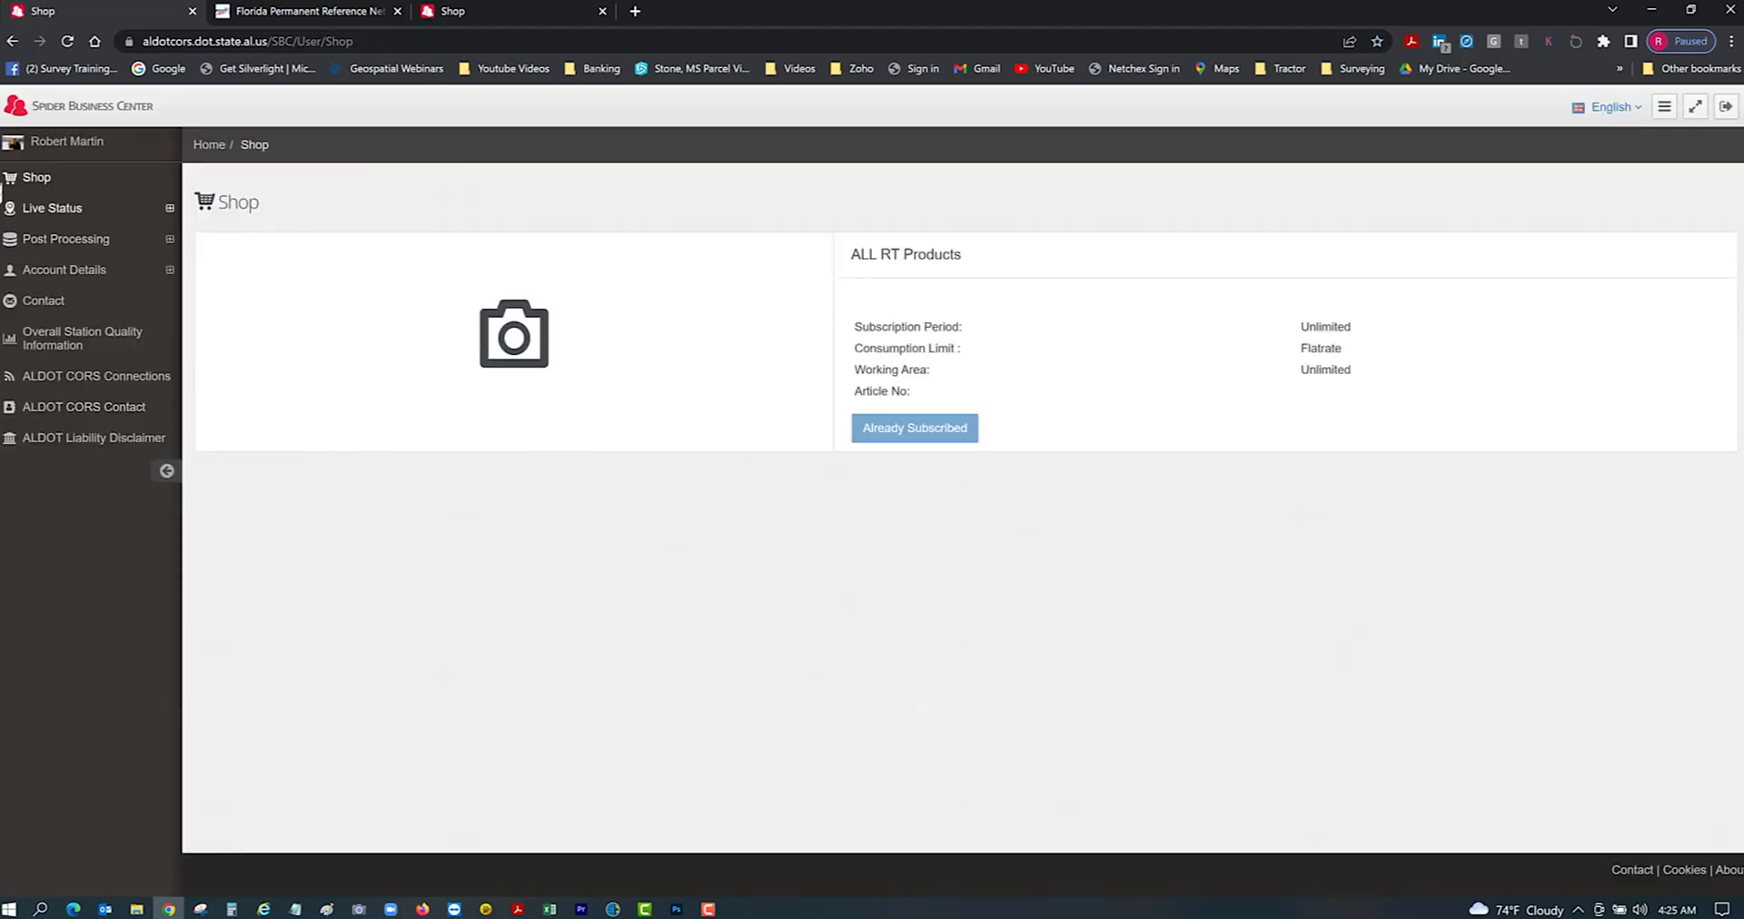
click(107, 270)
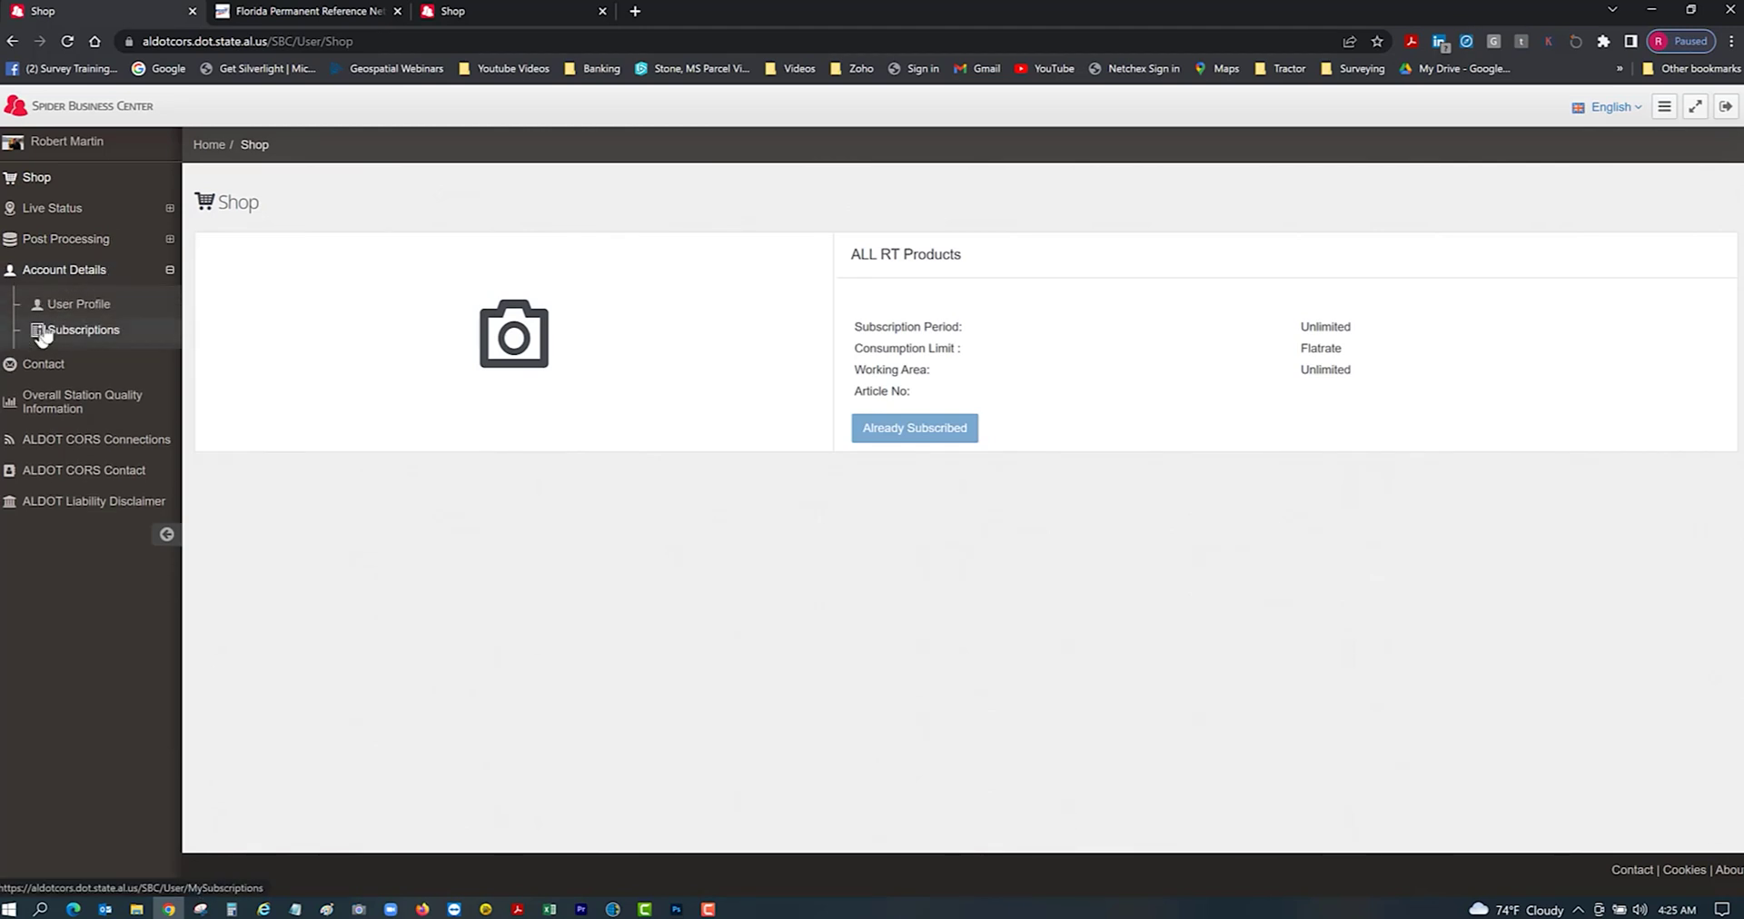
click(65, 306)
scroll(436, 439, down, 5)
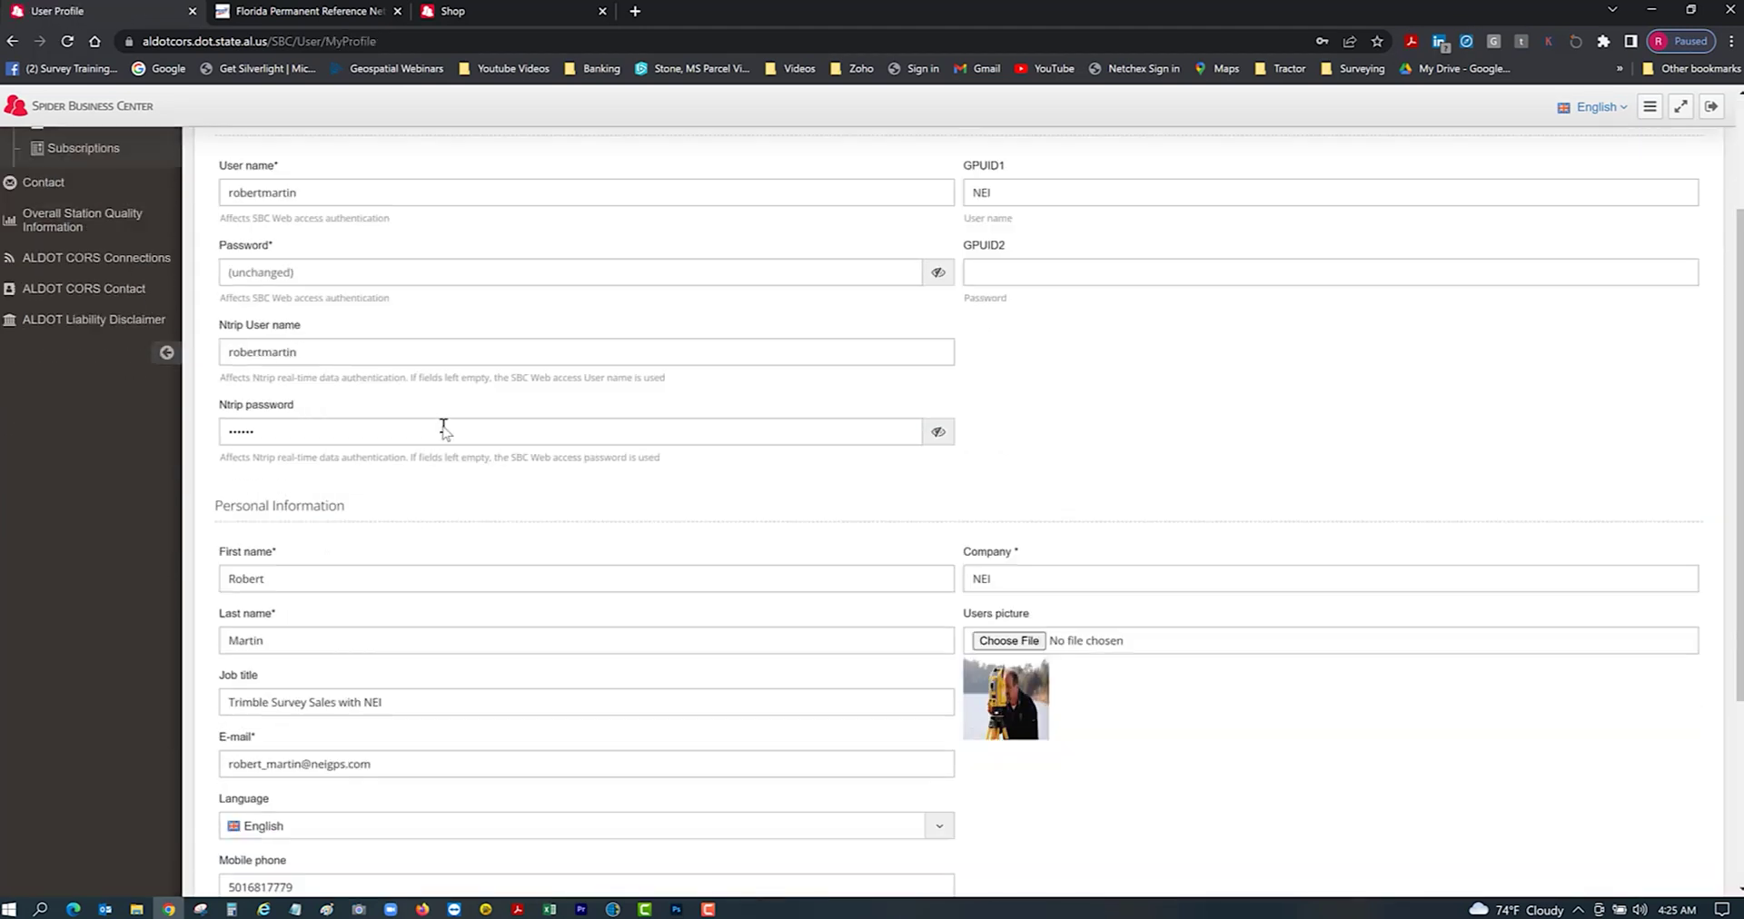
scroll(452, 440, down, 2)
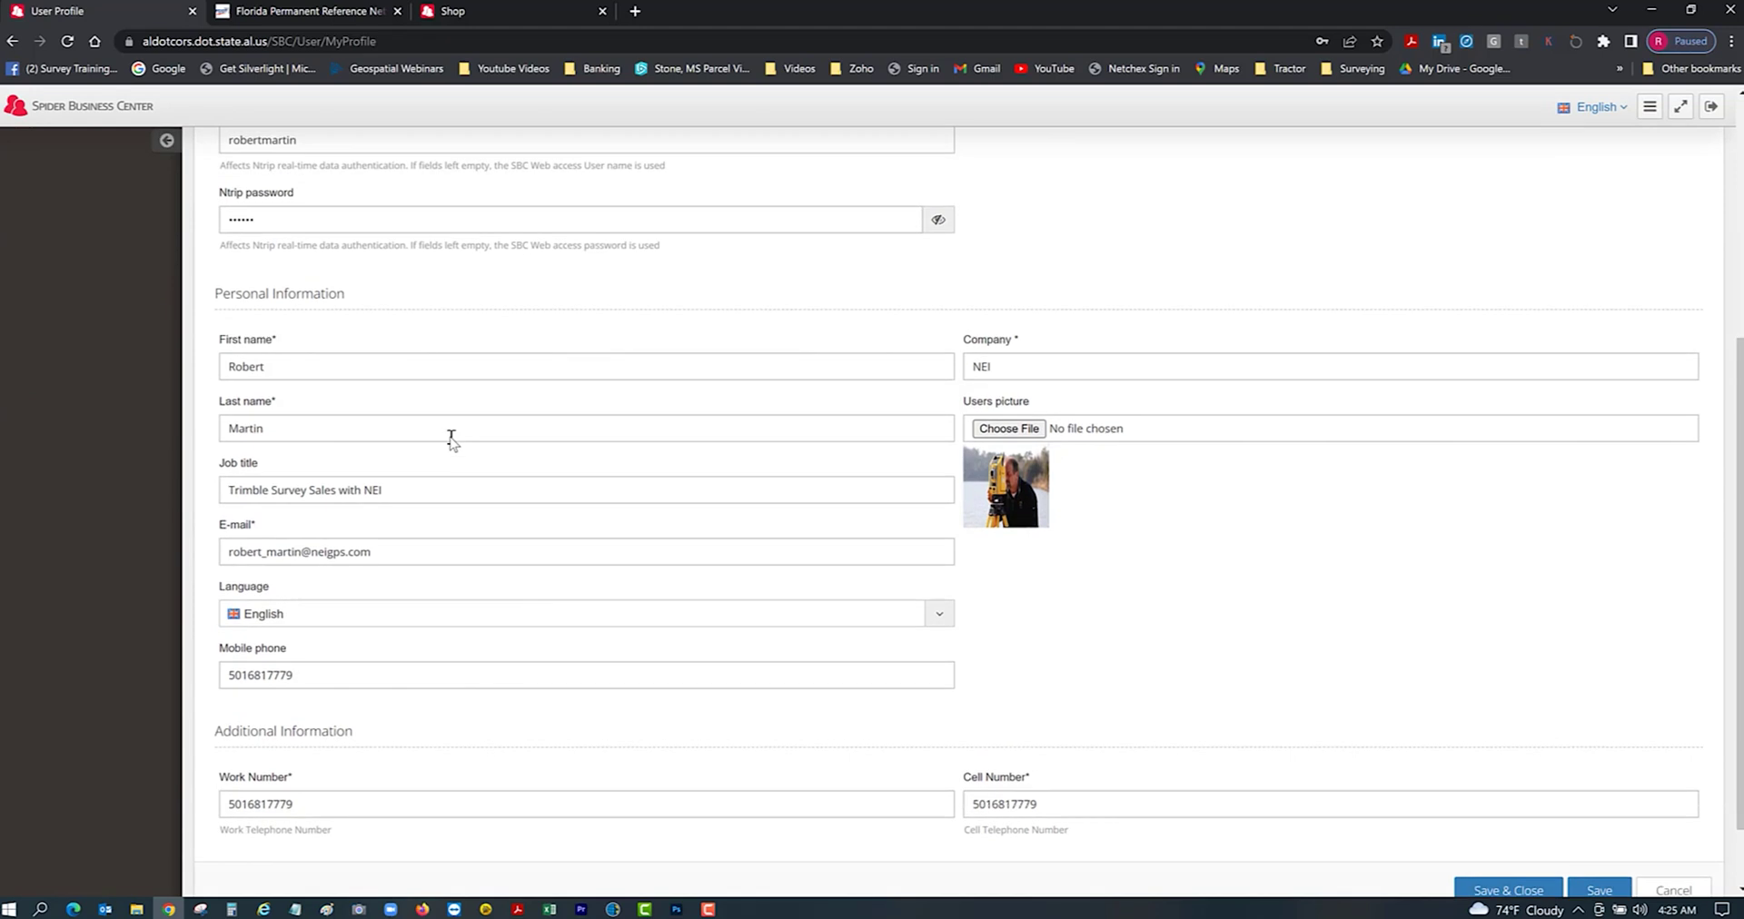
scroll(487, 592, up, 4)
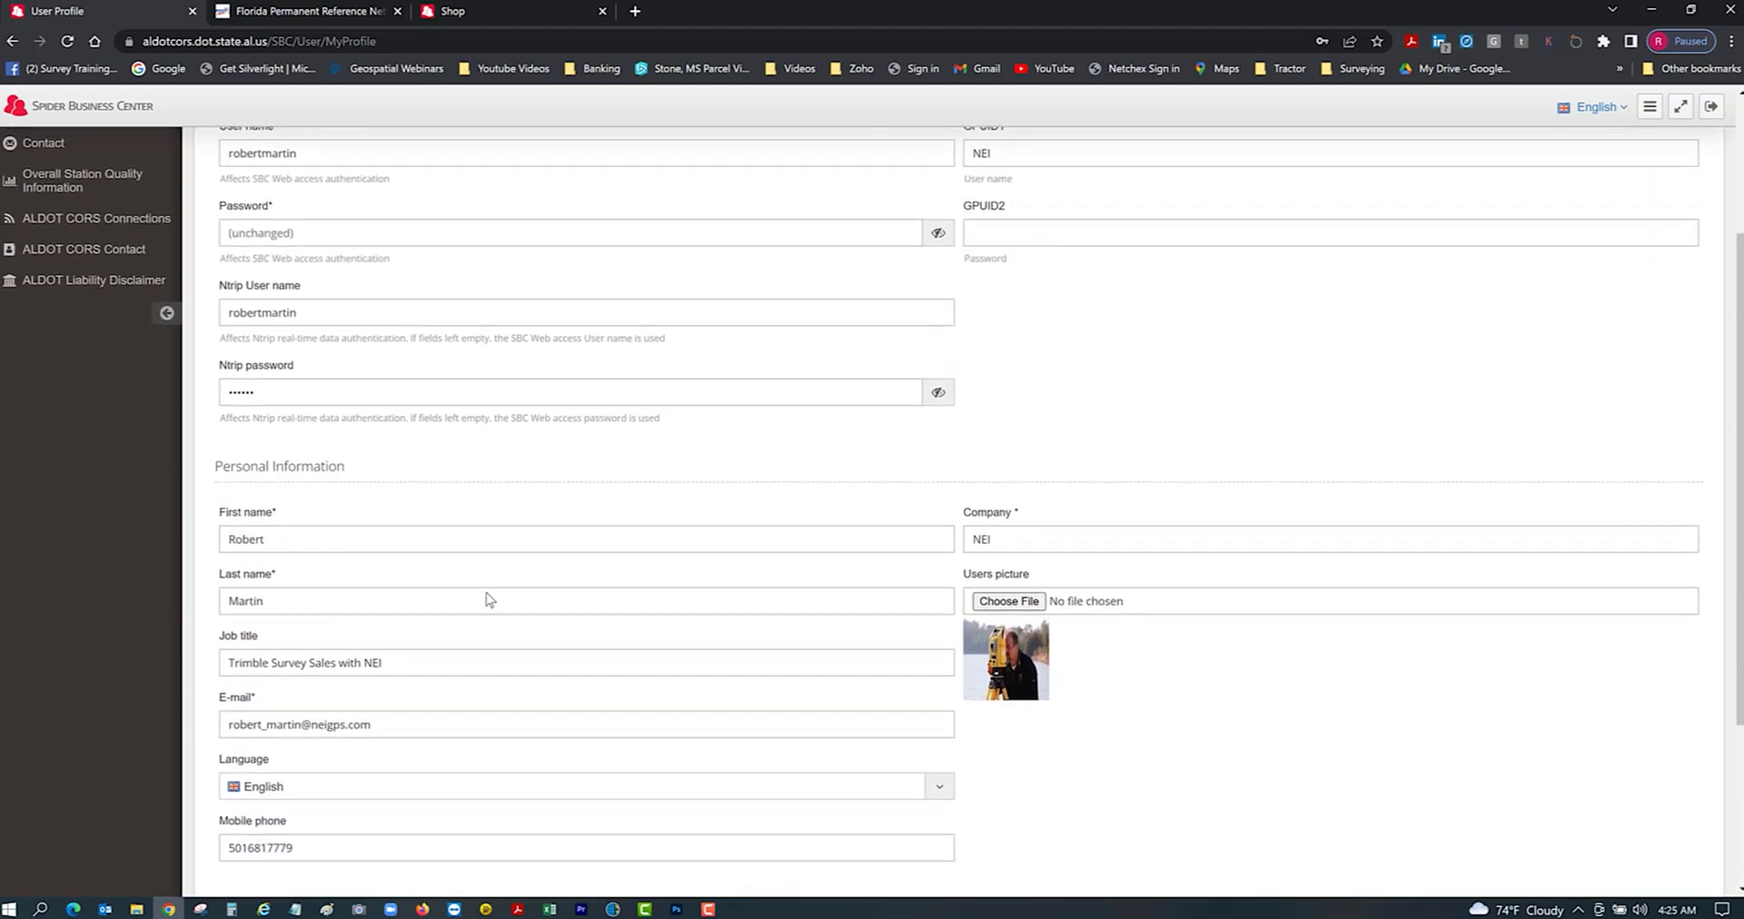
scroll(487, 598, up, 2)
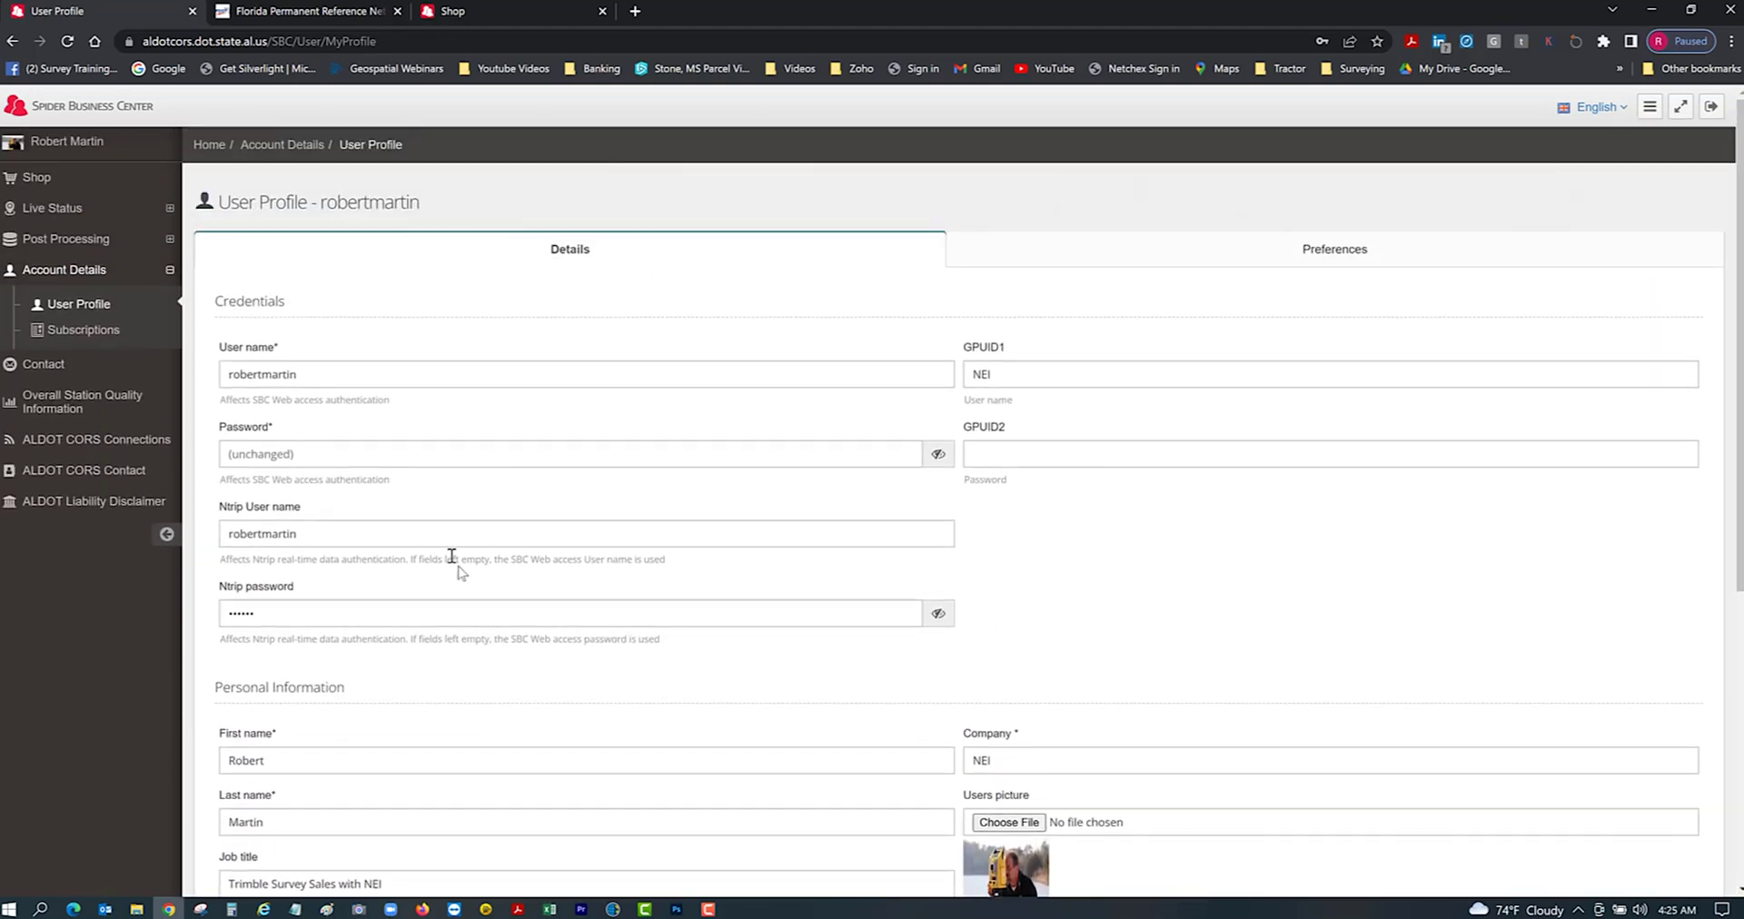
Check the preferred Ntrip caster host name and port in the profile preferences, and review the account's subscriptions and shop.
click(1267, 264)
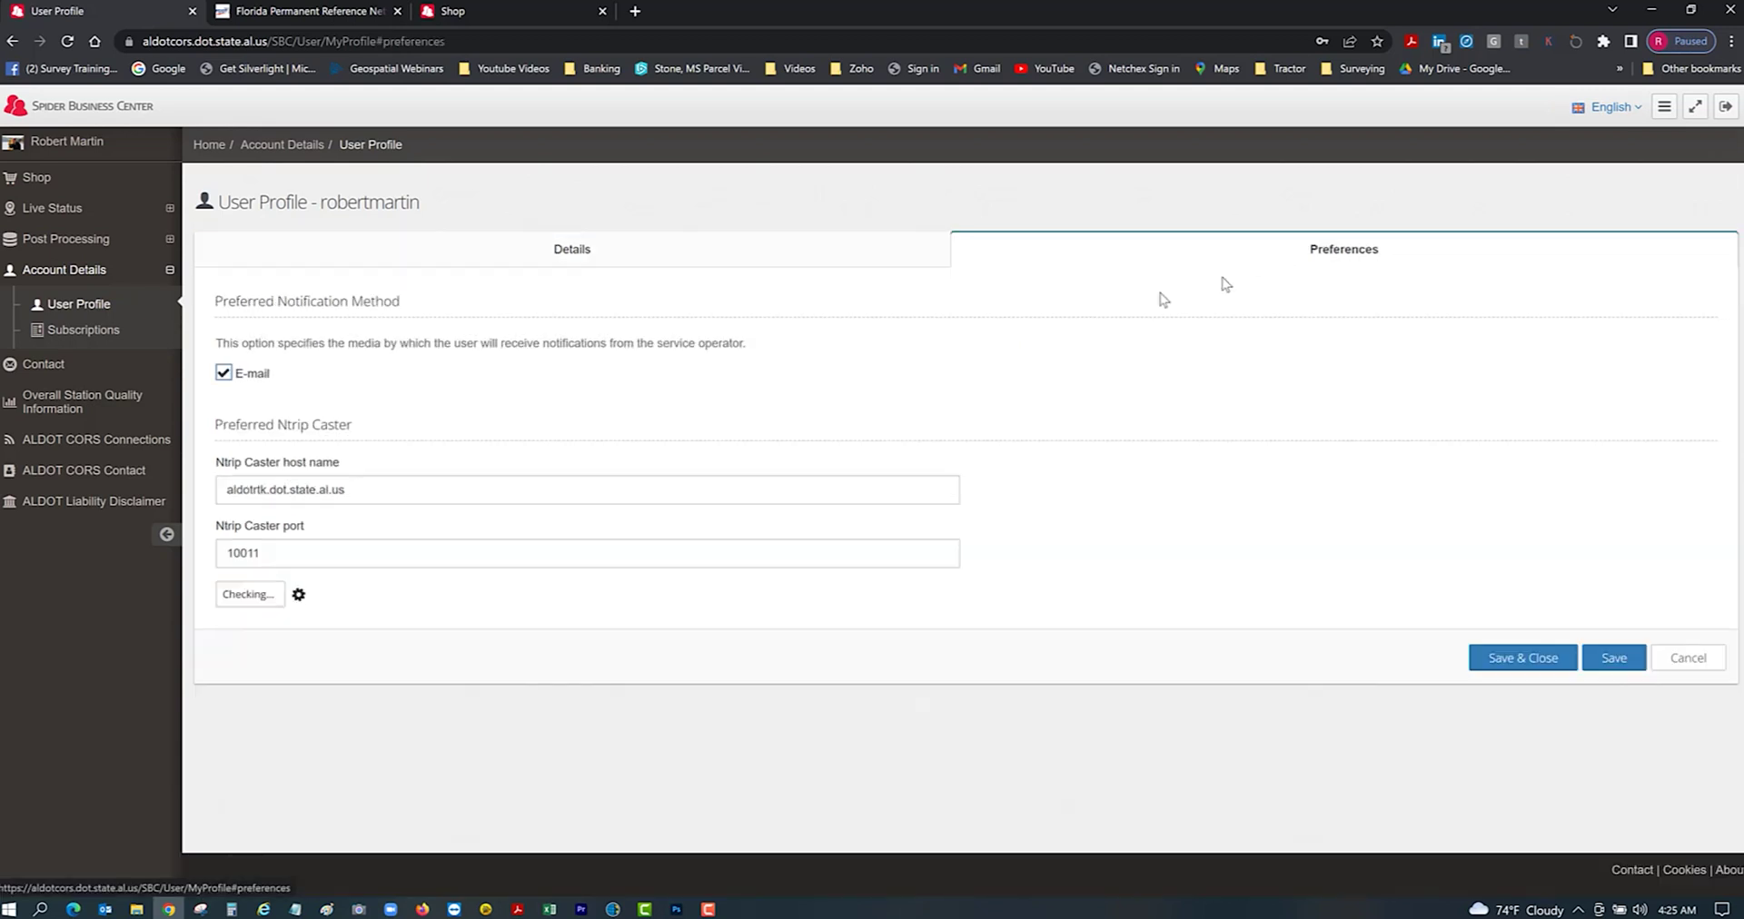
click(262, 558)
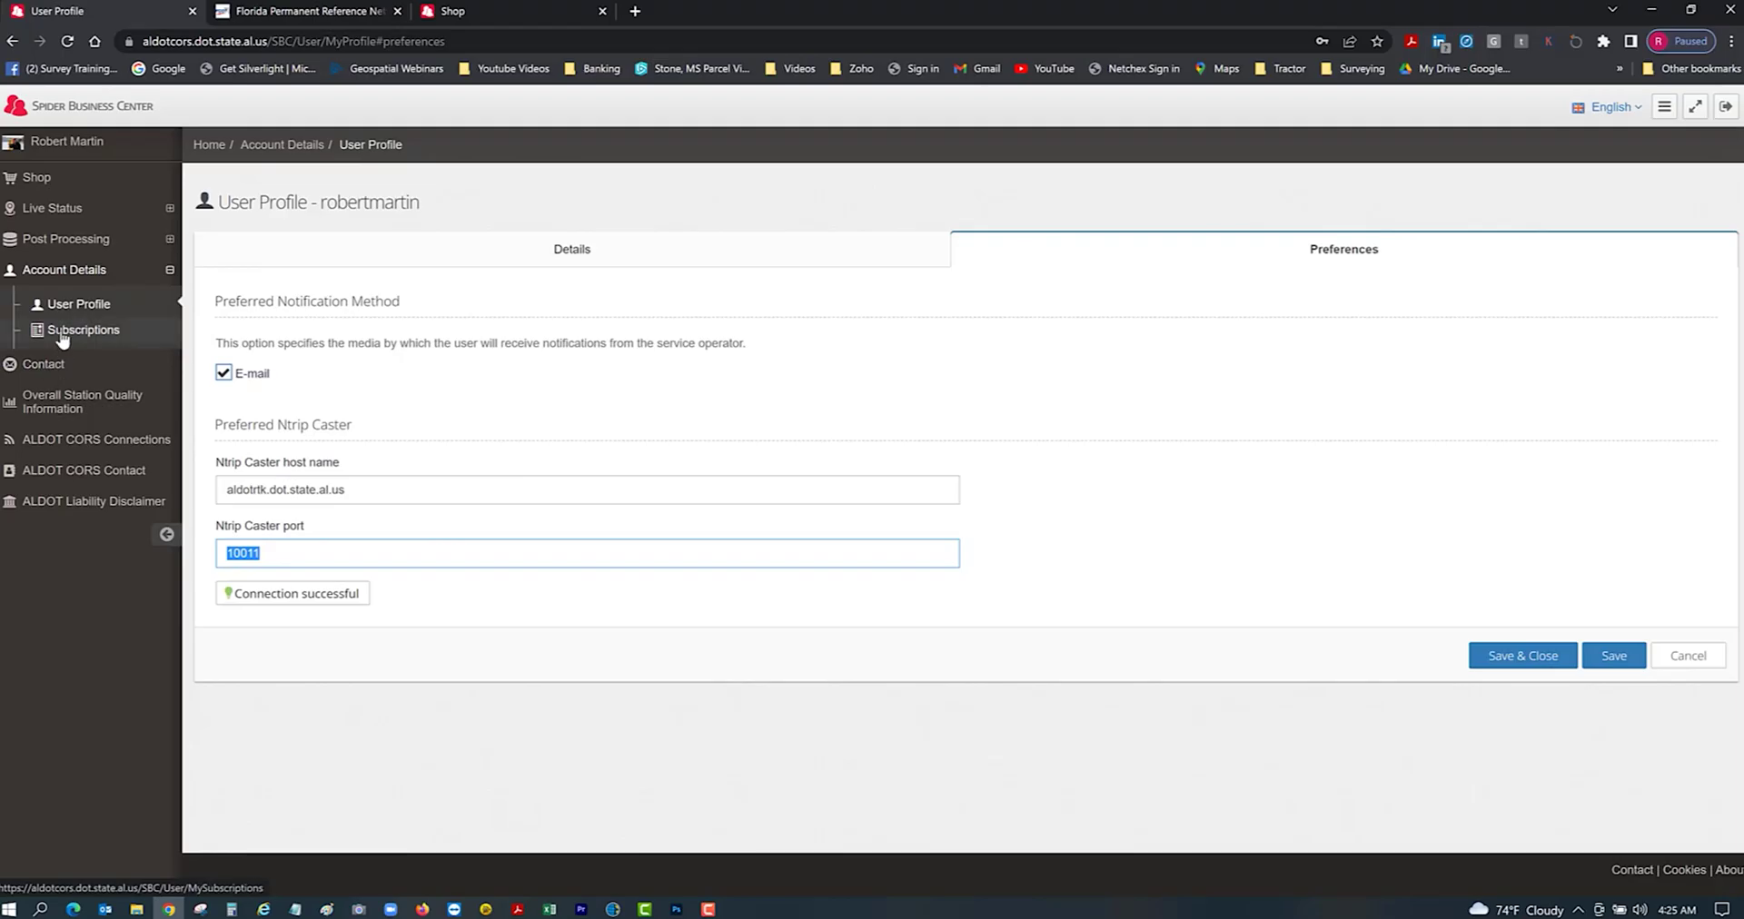
click(63, 331)
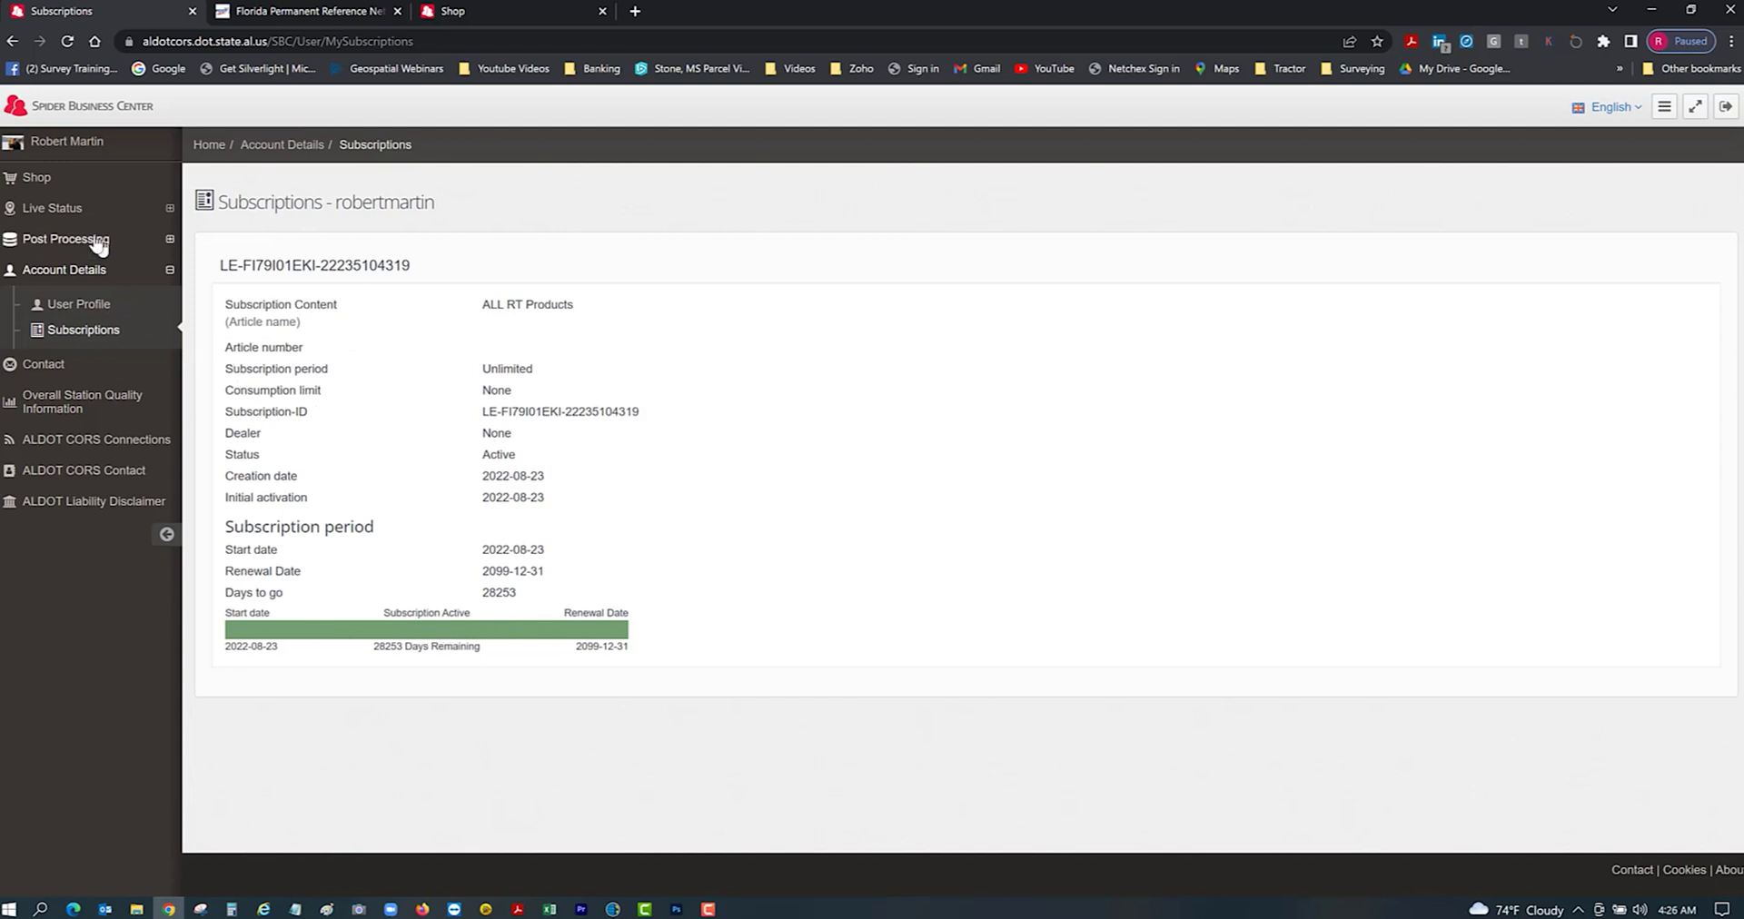
click(40, 180)
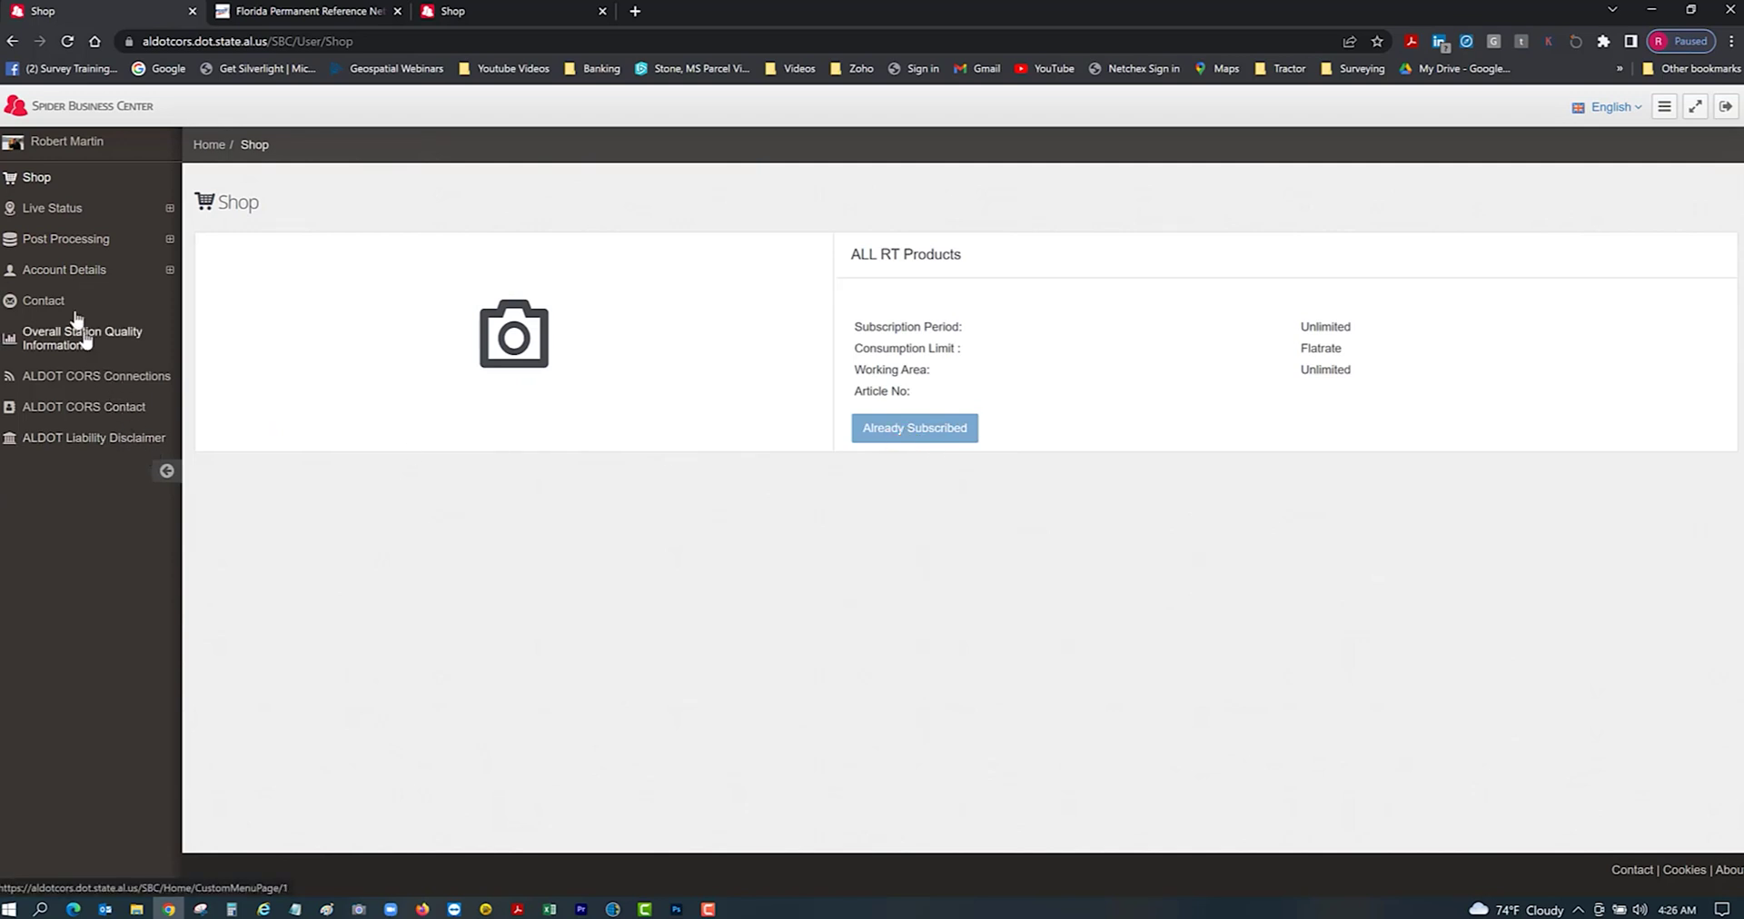
Open the RINEX data service for post processing and look through its list of CORS stations.
click(76, 245)
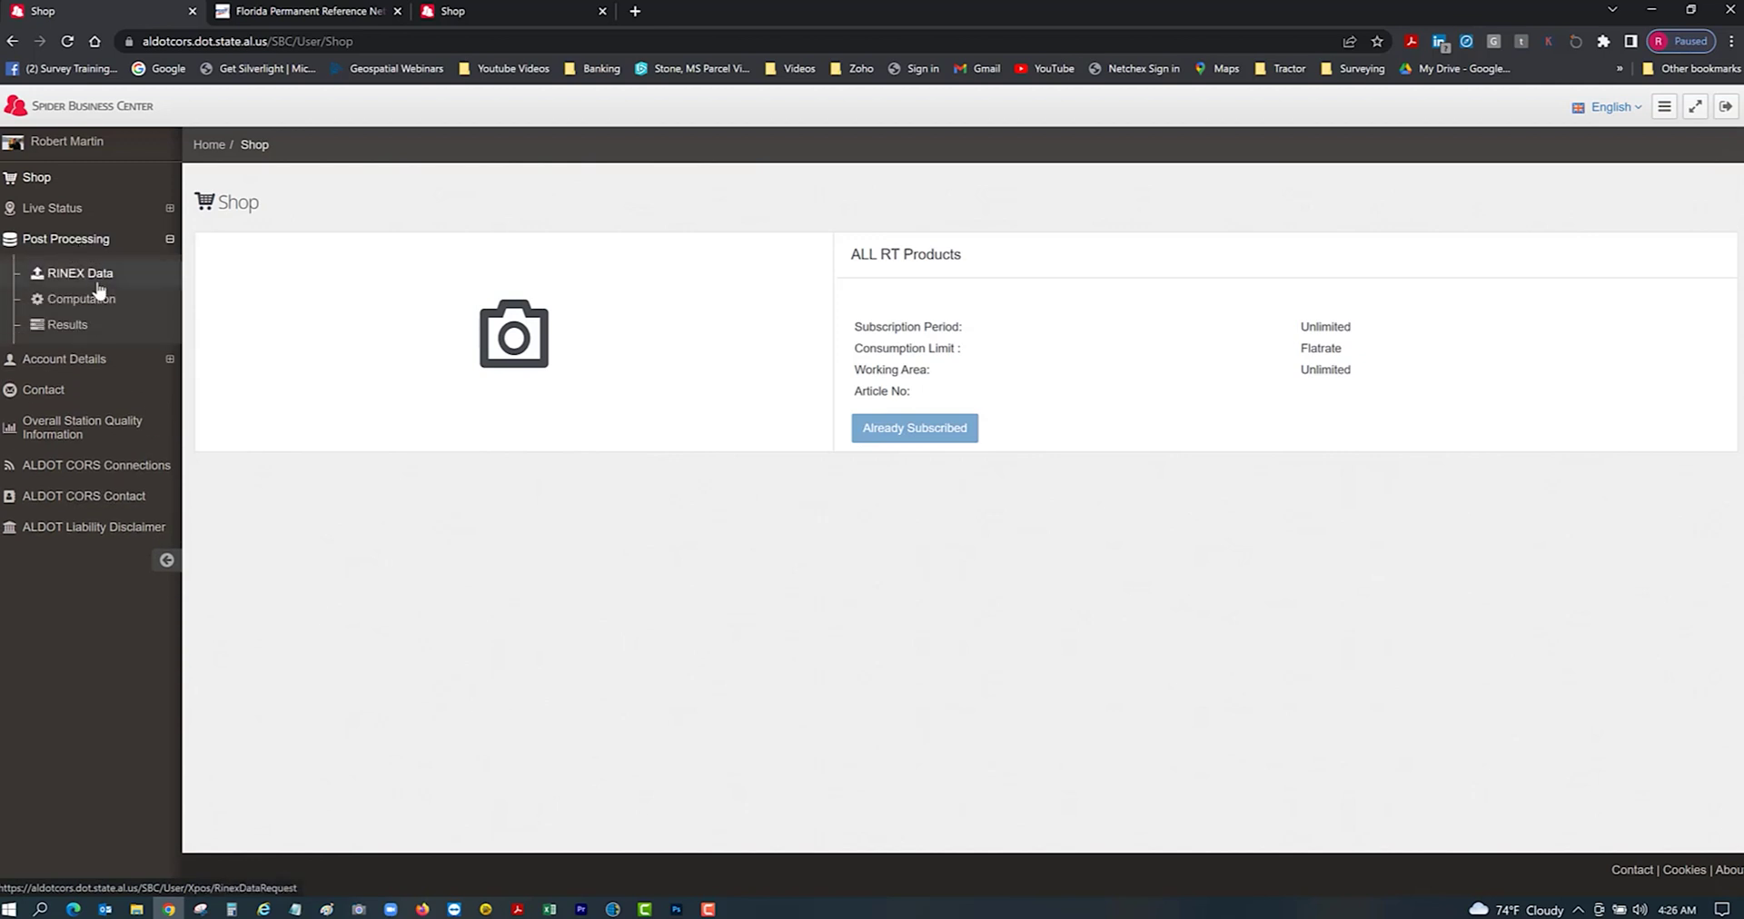
click(93, 285)
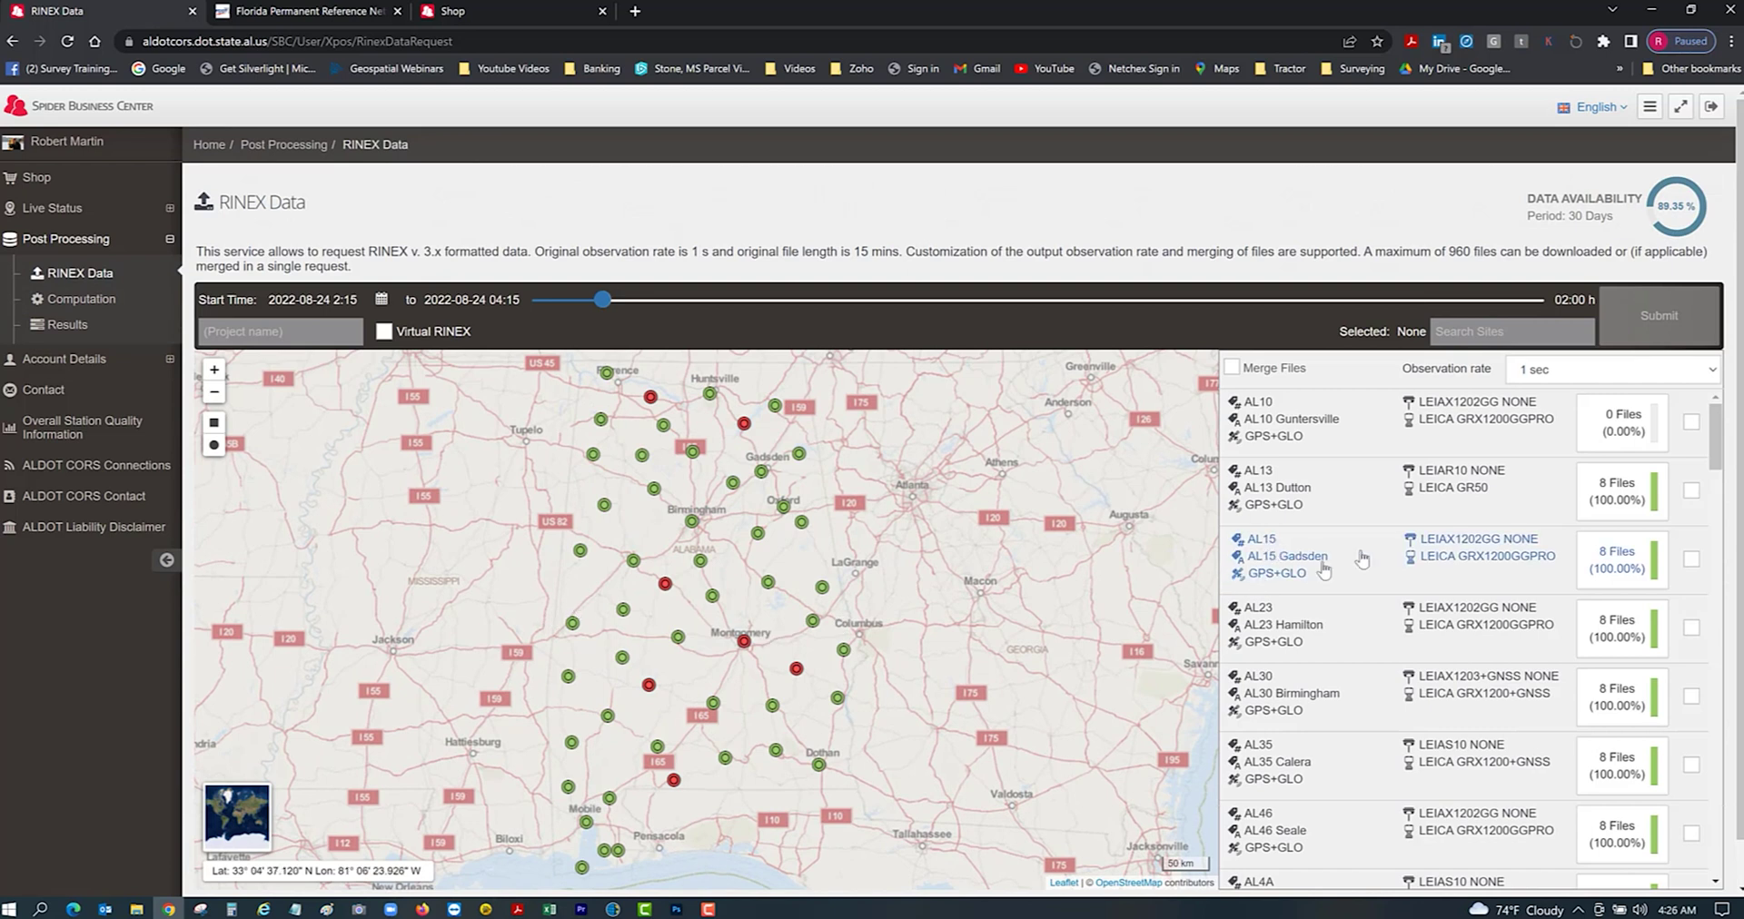
scroll(1373, 559, down, 5)
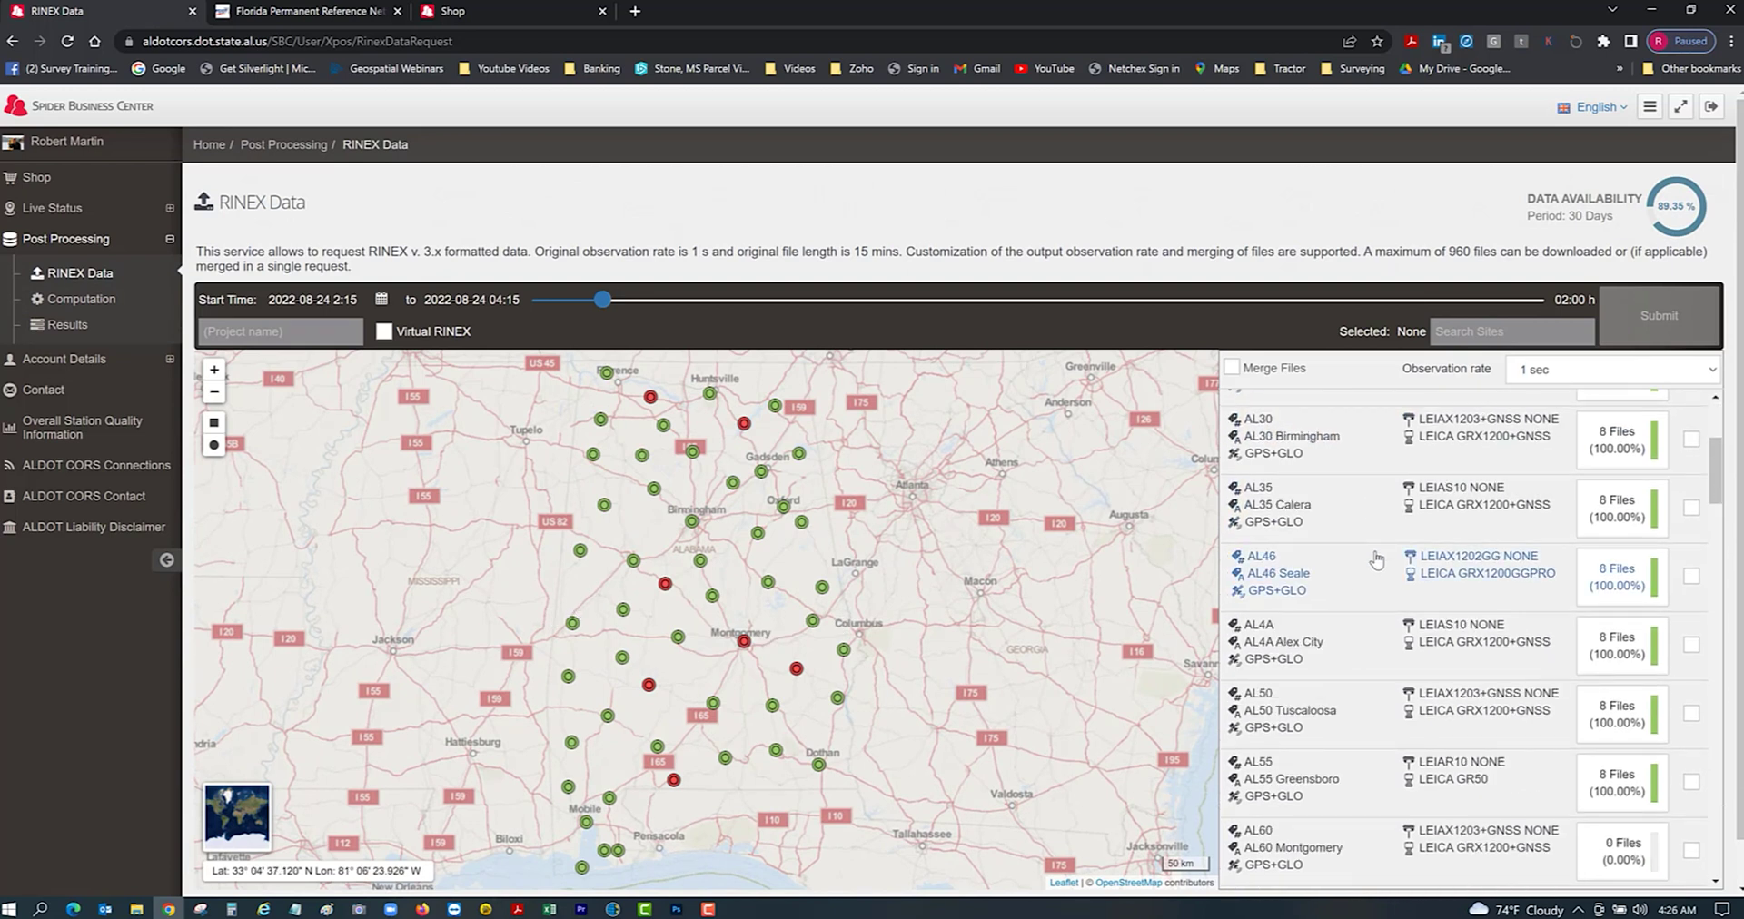
scroll(1377, 560, down, 8)
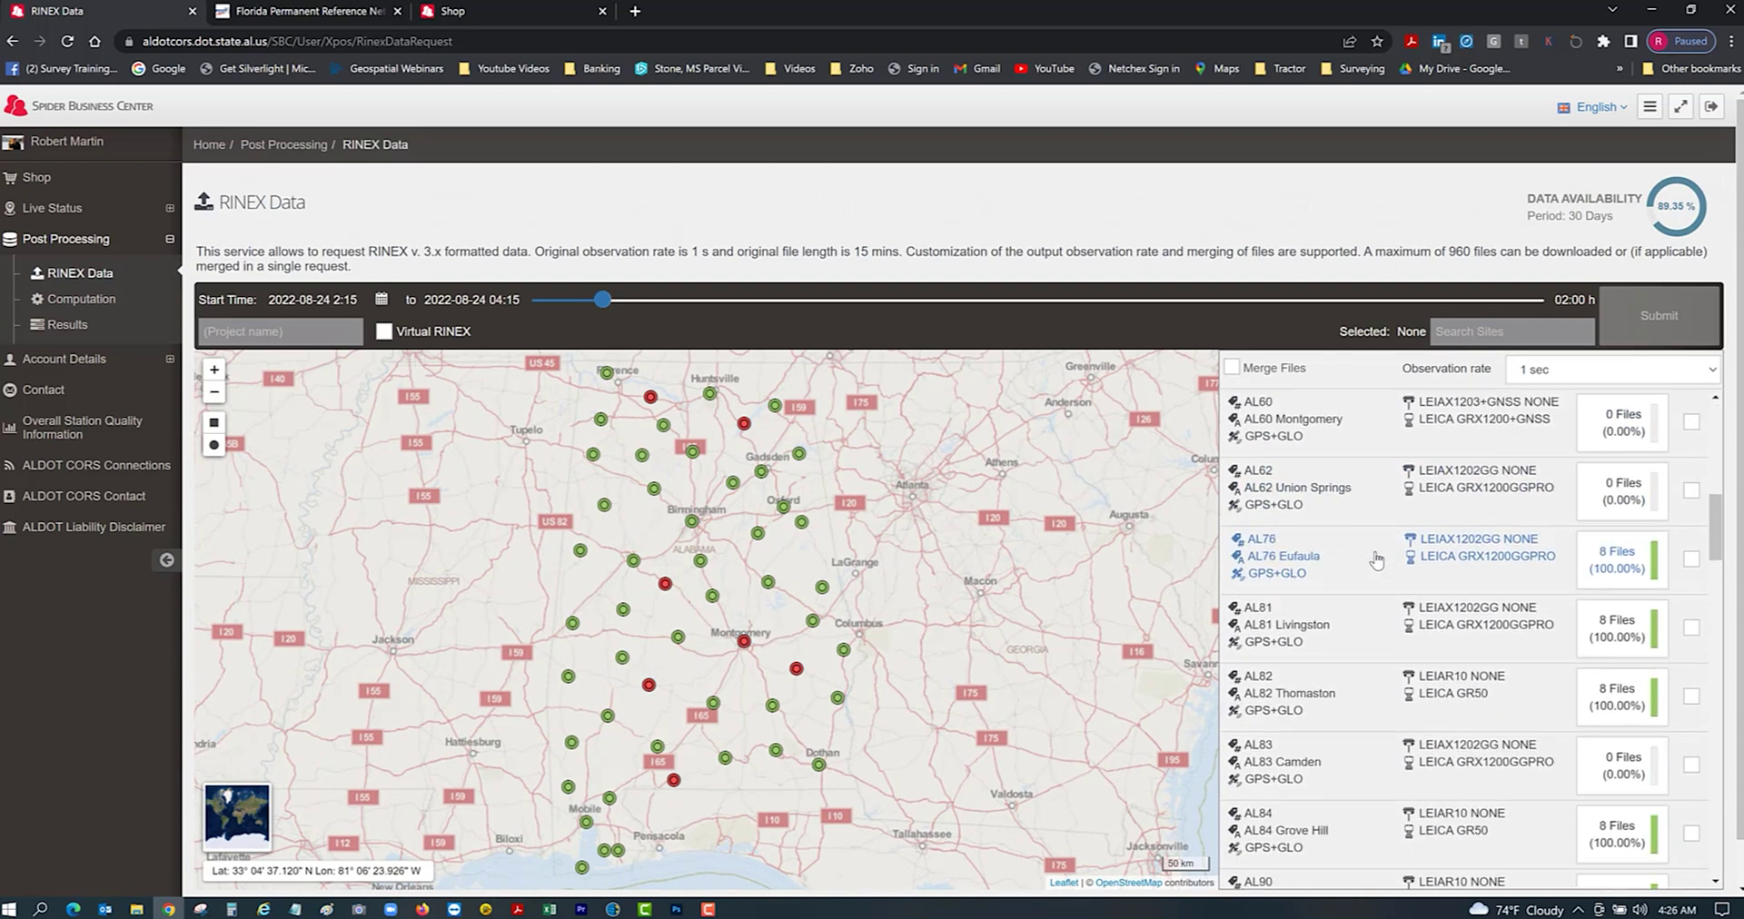
scroll(1377, 561, down, 8)
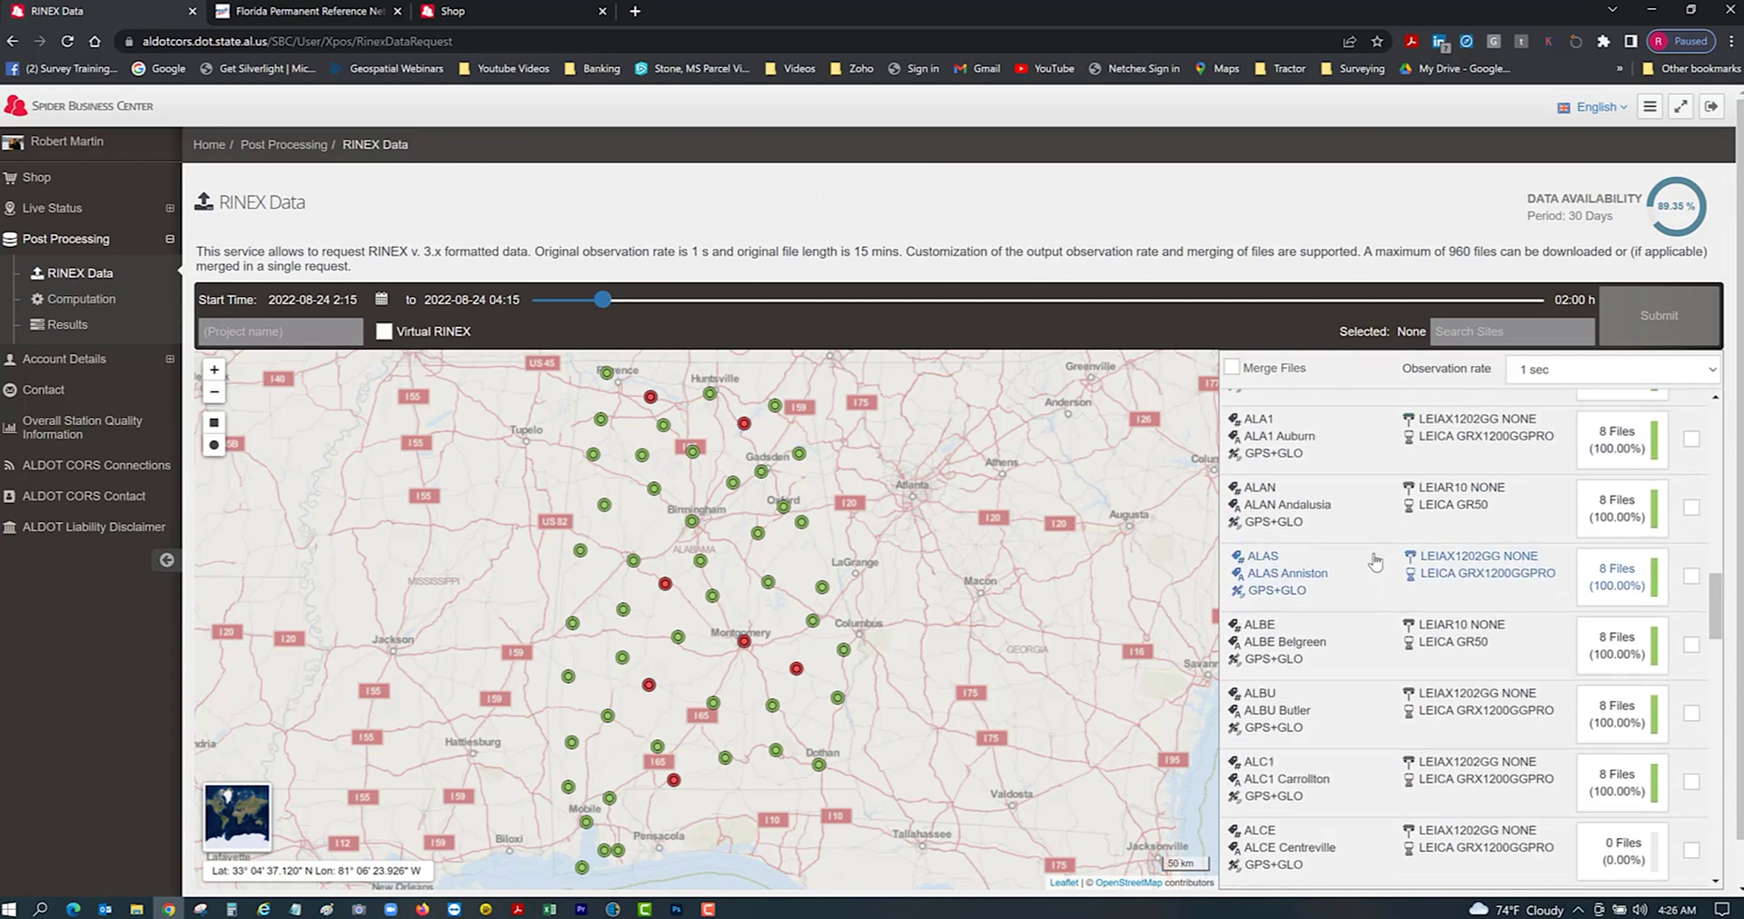
scroll(1375, 562, down, 10)
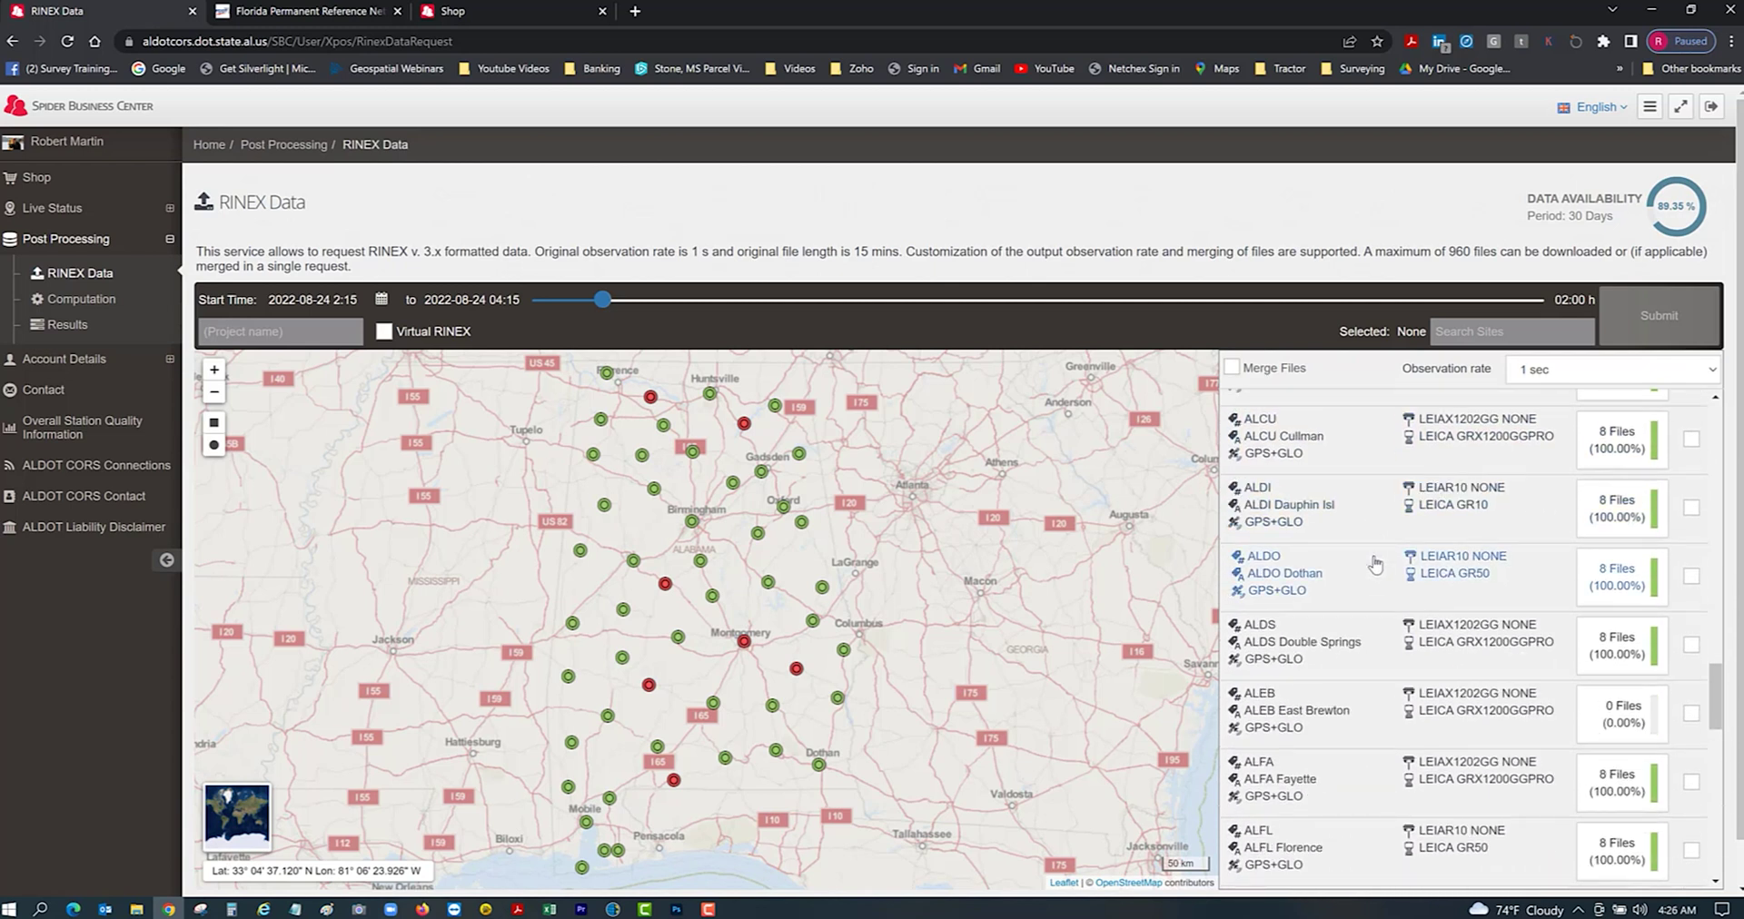
scroll(1375, 565, down, 10)
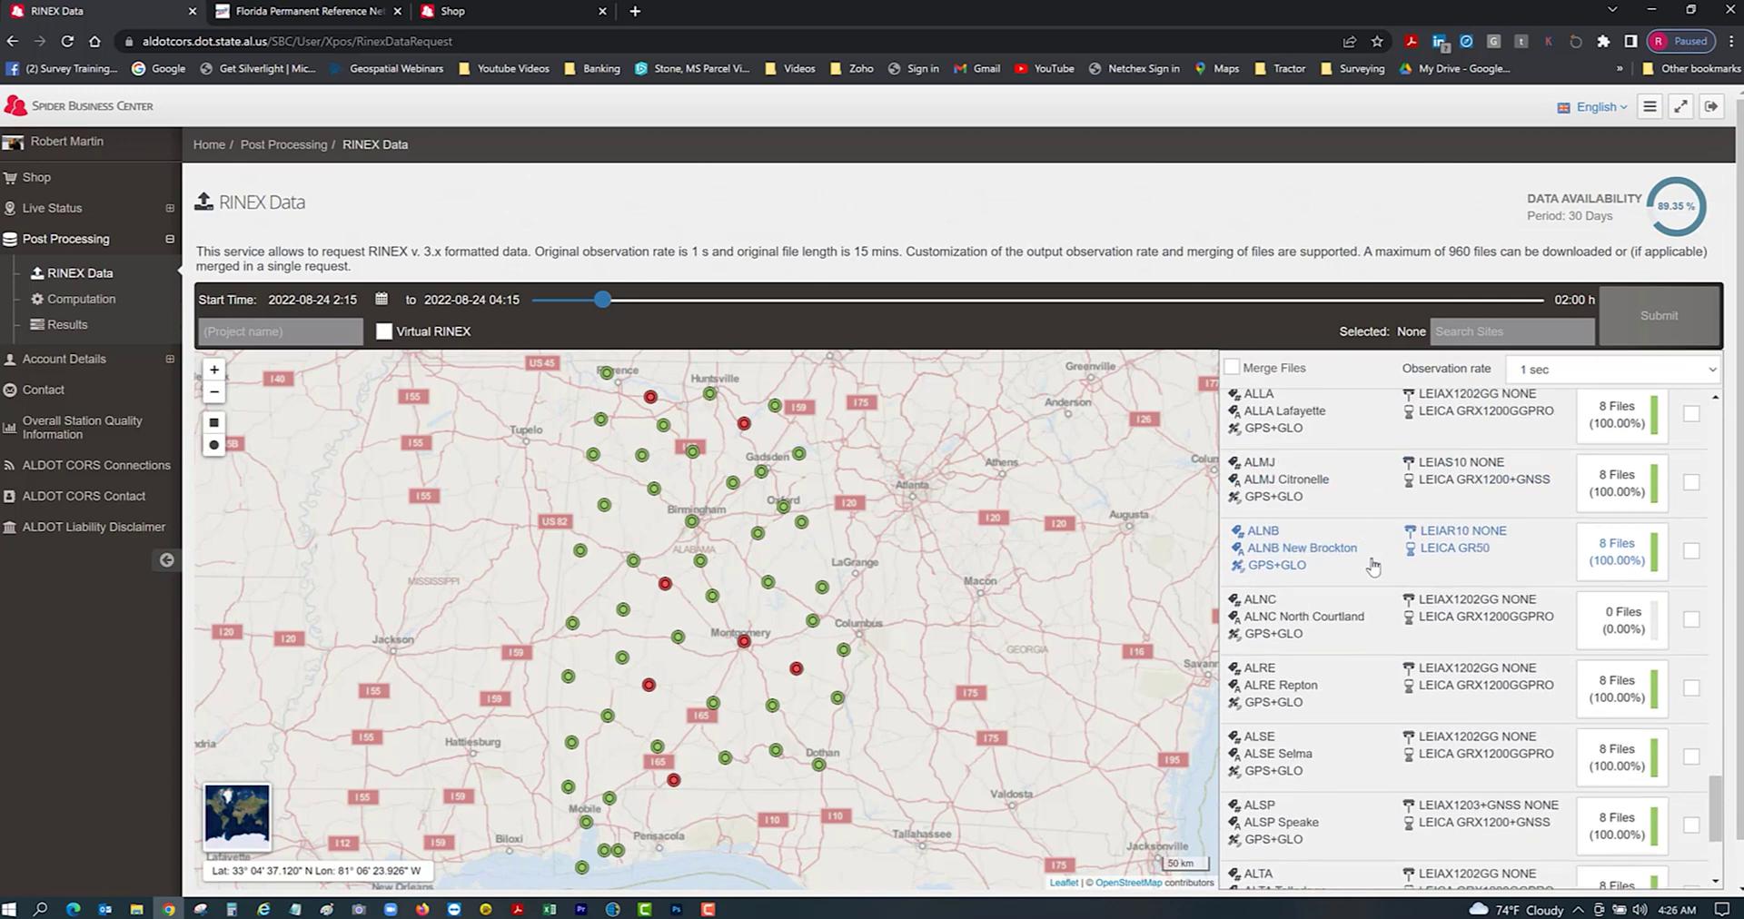
scroll(1373, 568, down, 1)
scroll(1376, 590, up, 4)
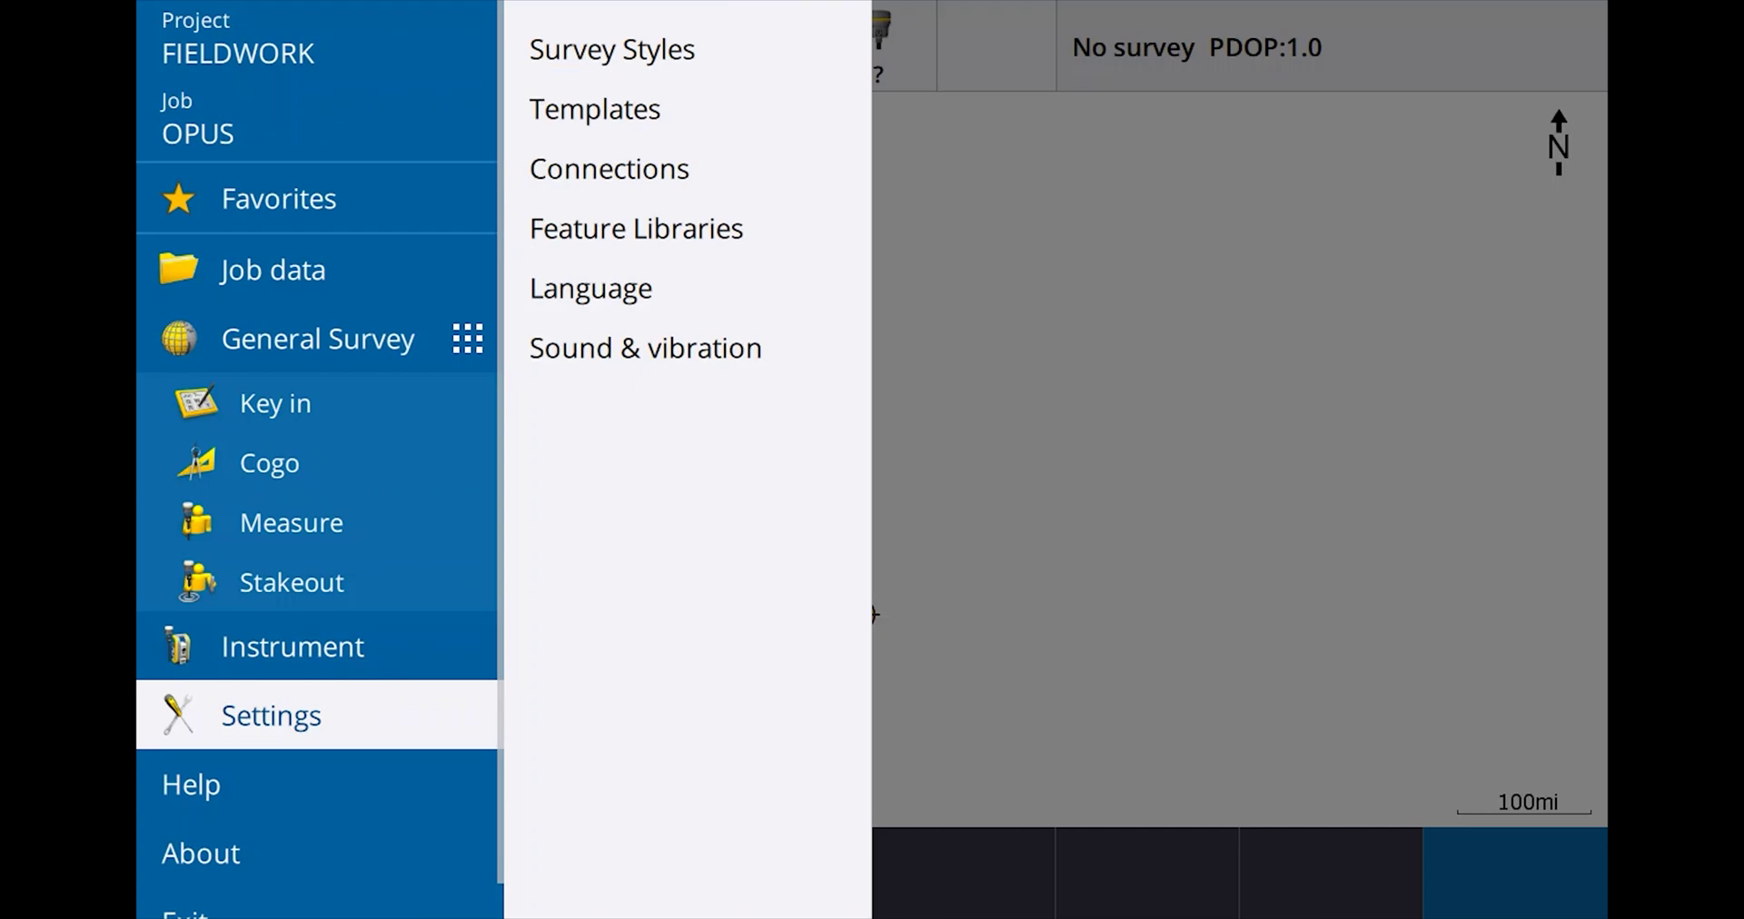
In the survey controller software, open the ALDOT GNSS contact for editing from the ALDOT survey style's rover data link.
click(639, 51)
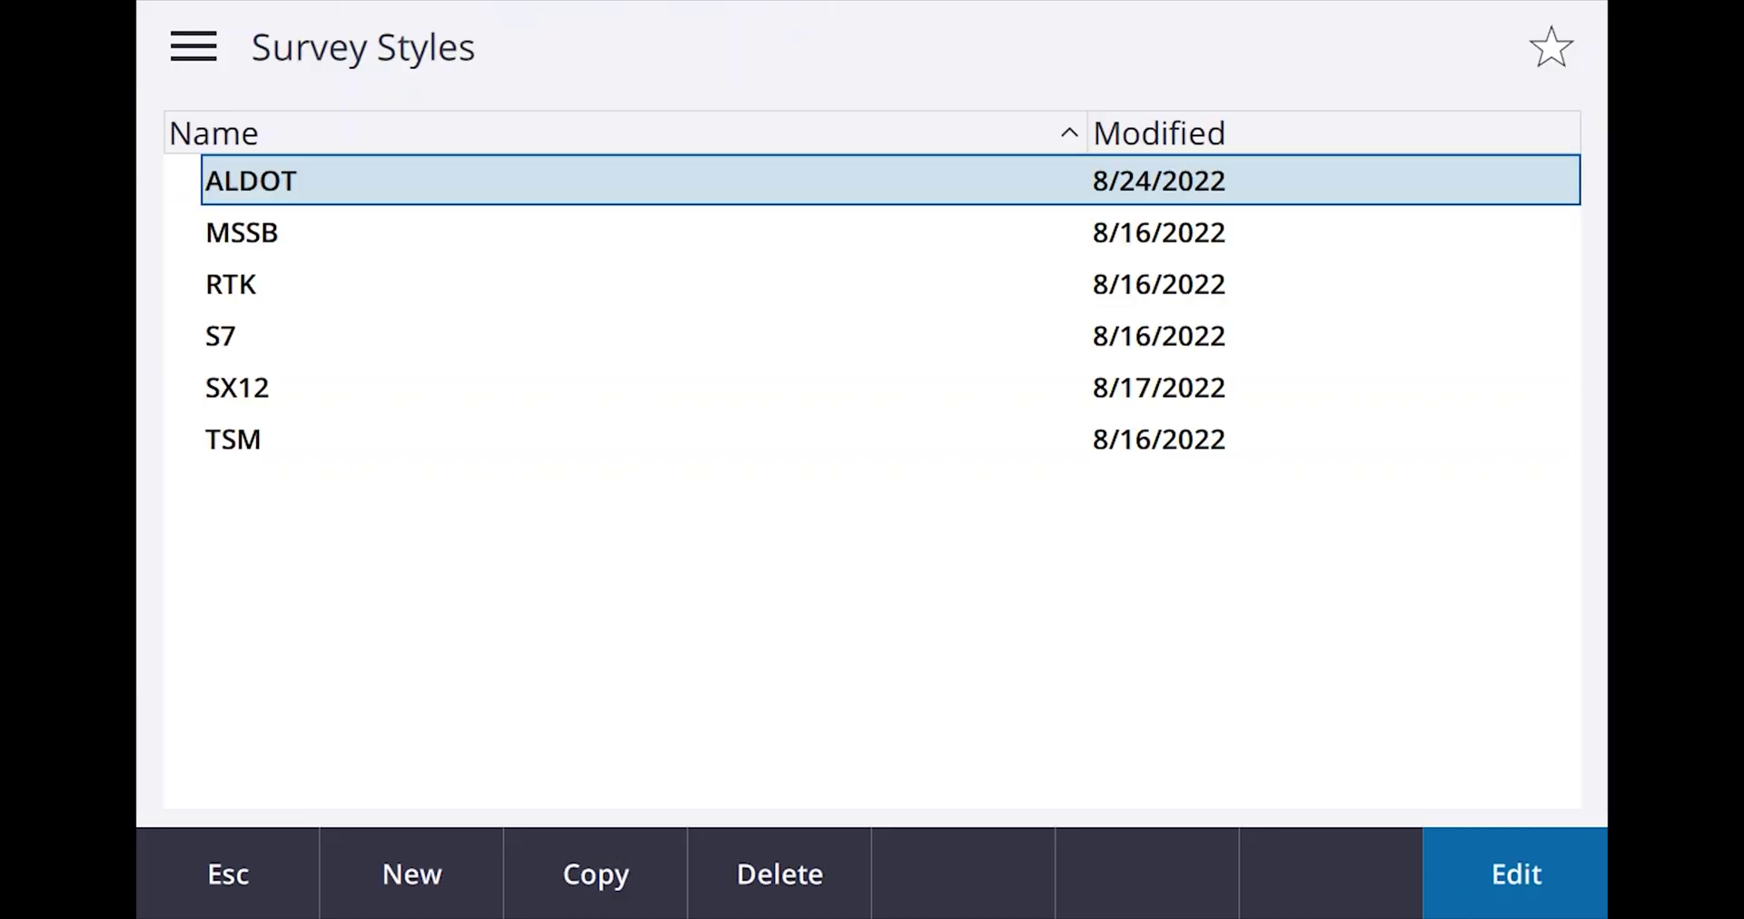
key(Return)
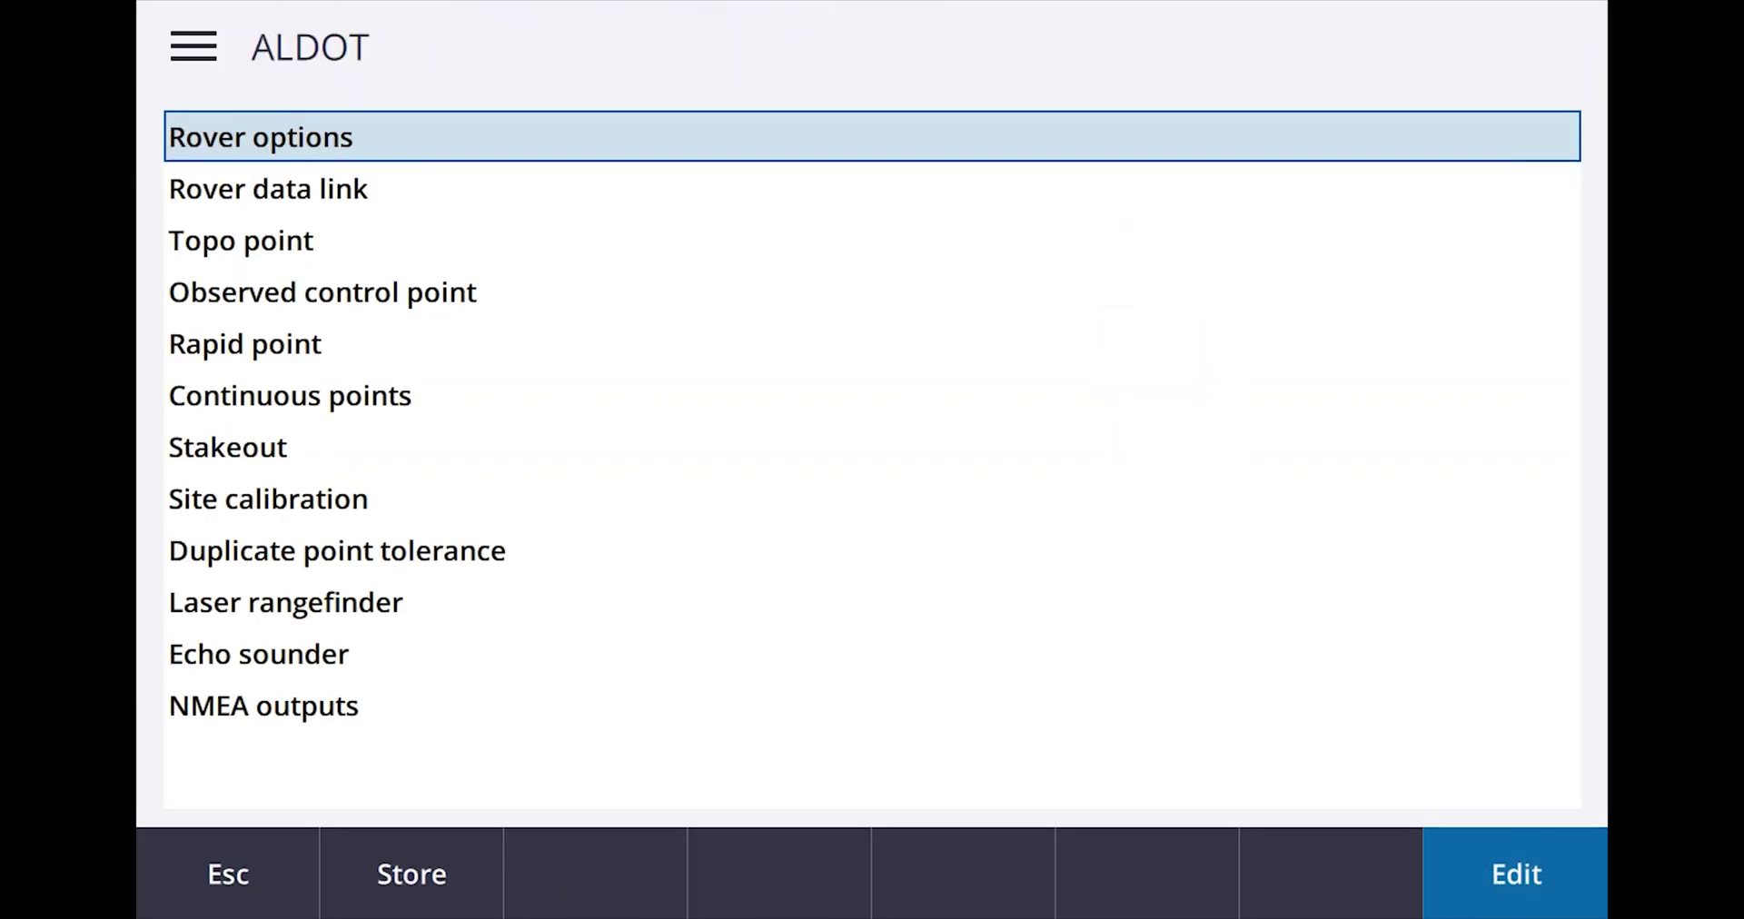
click(268, 189)
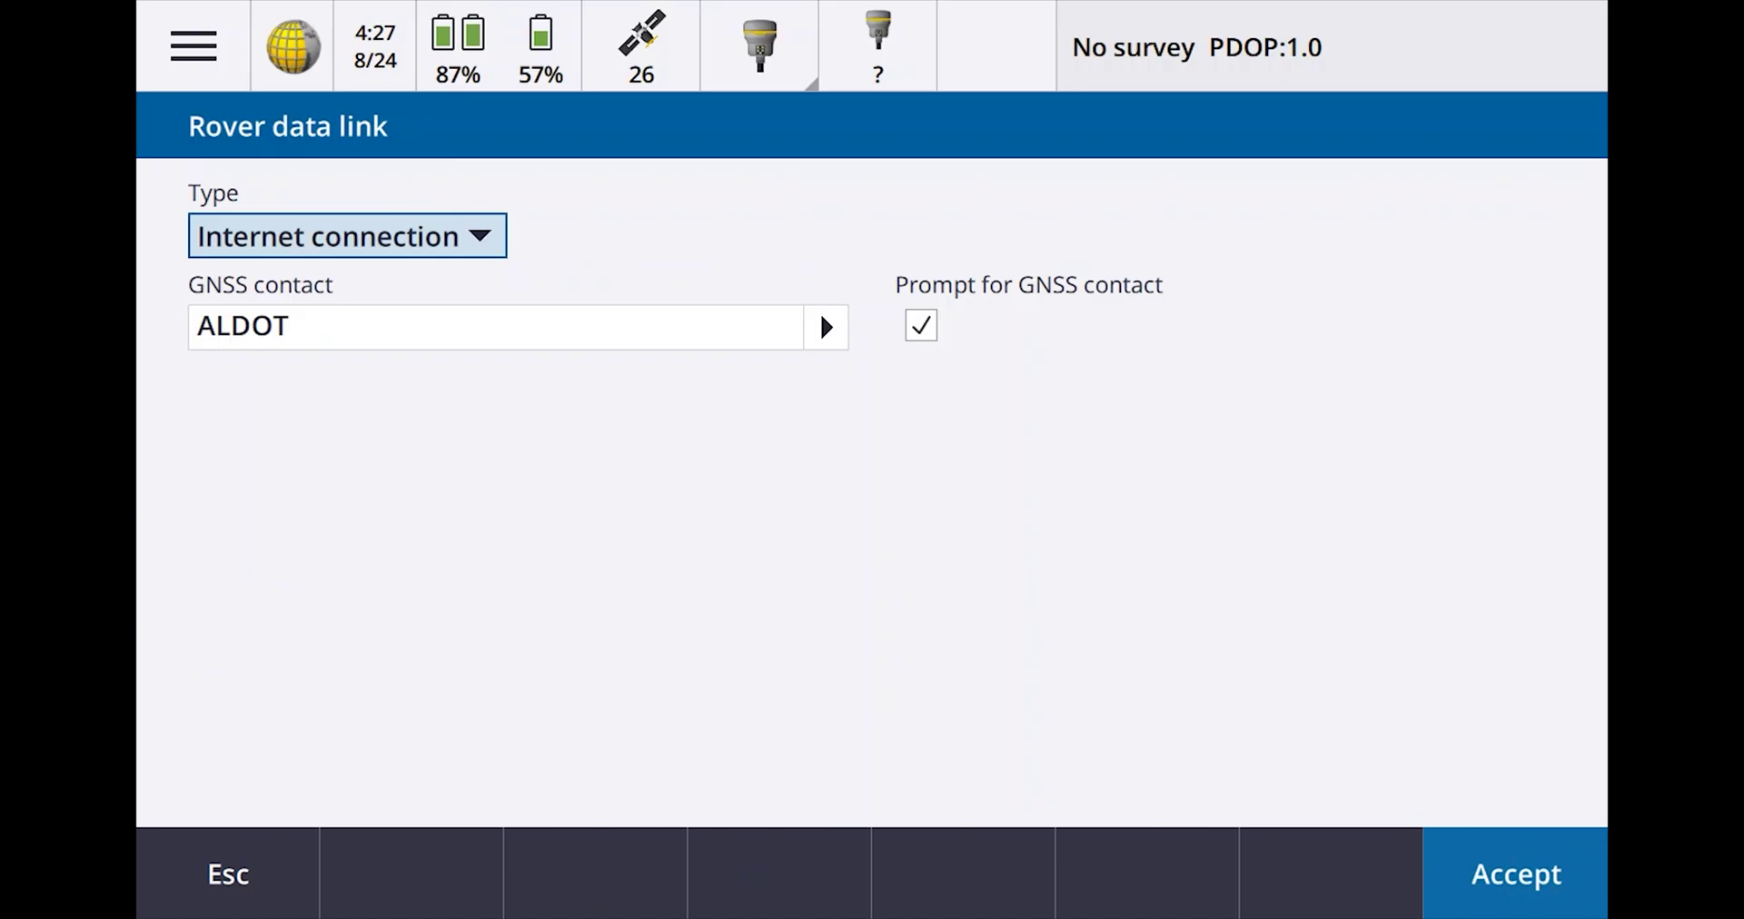
click(826, 327)
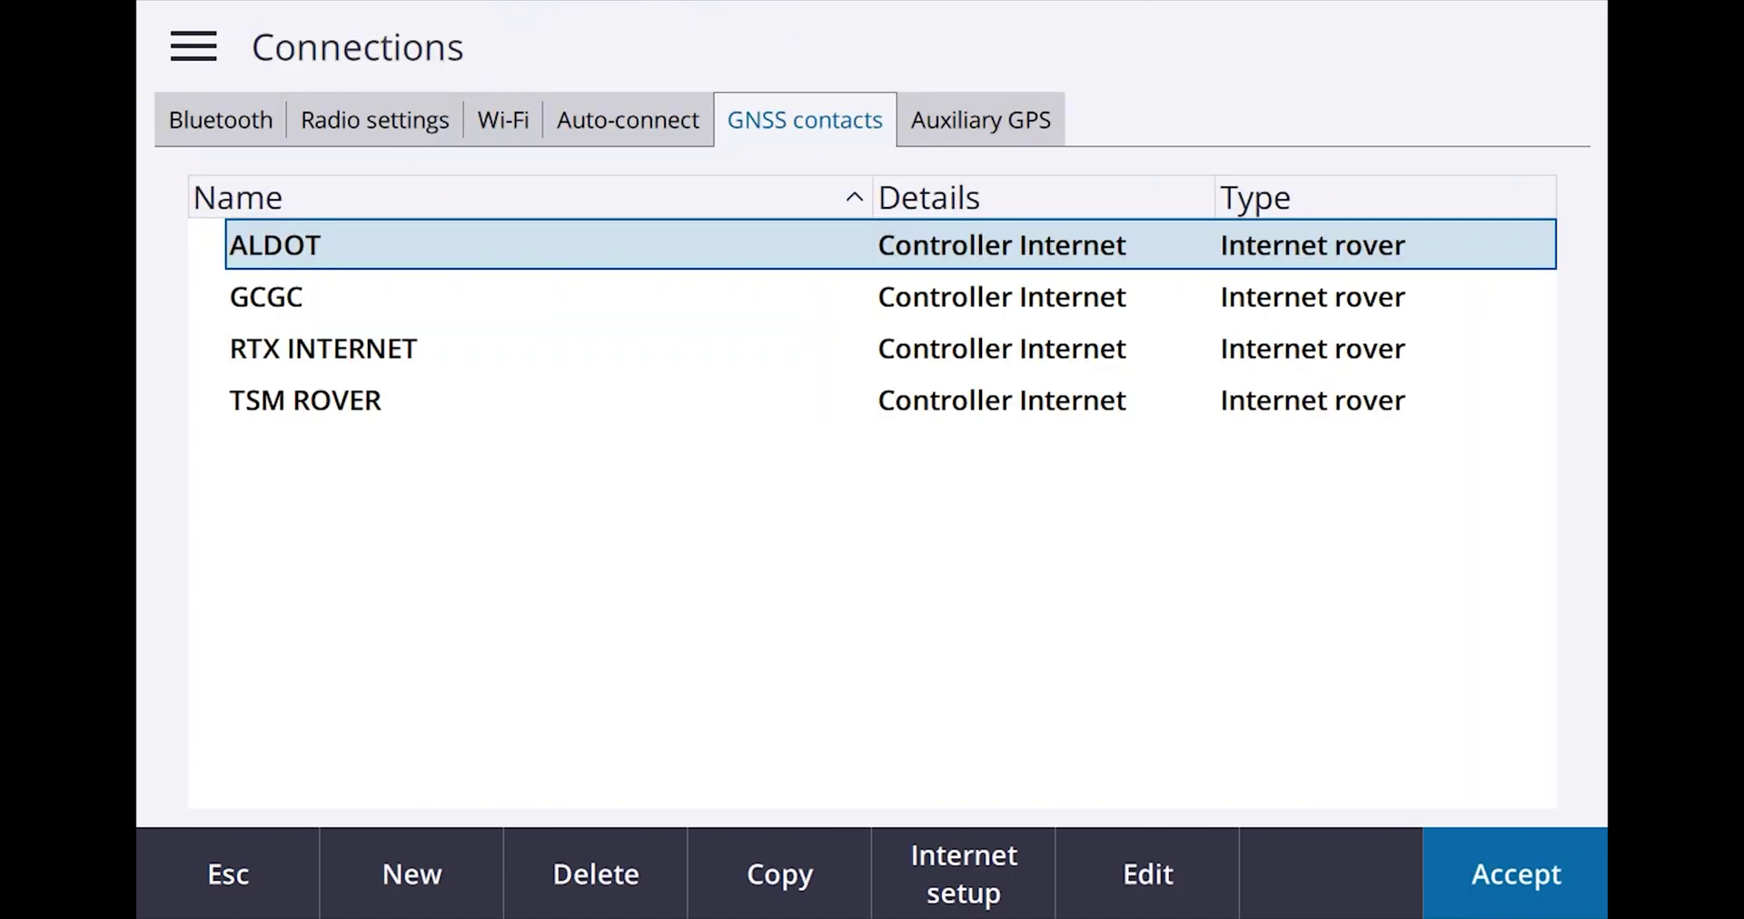
click(1166, 874)
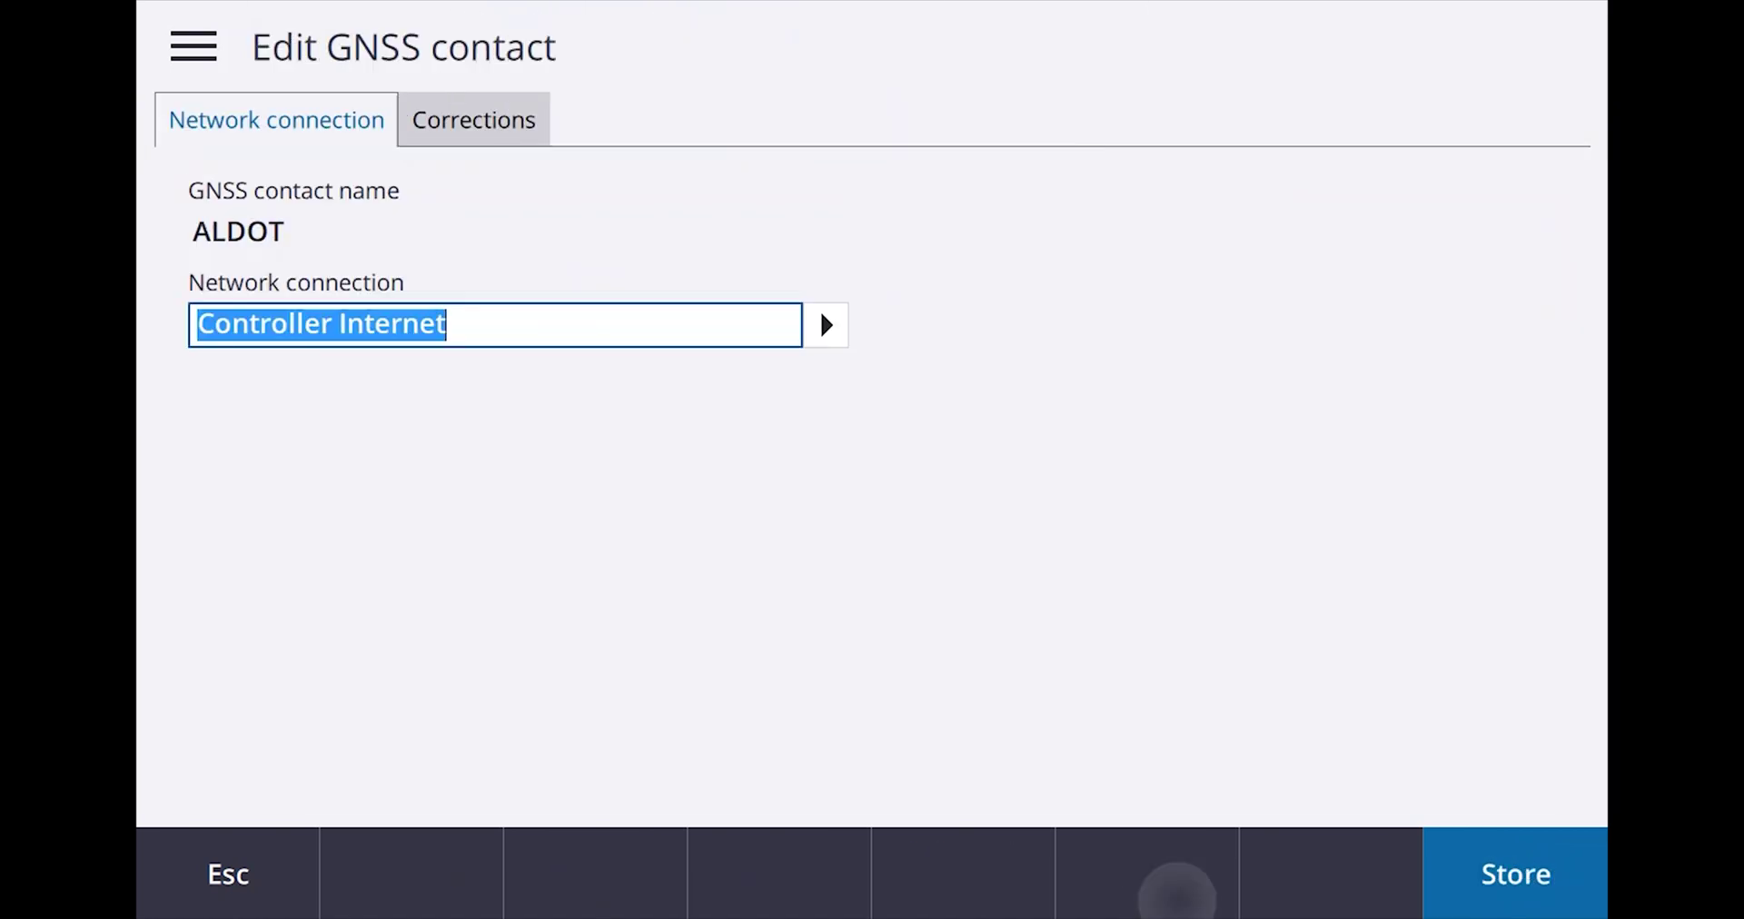
Review the corrections settings of the ALDOT GNSS contact and return to the map.
click(474, 120)
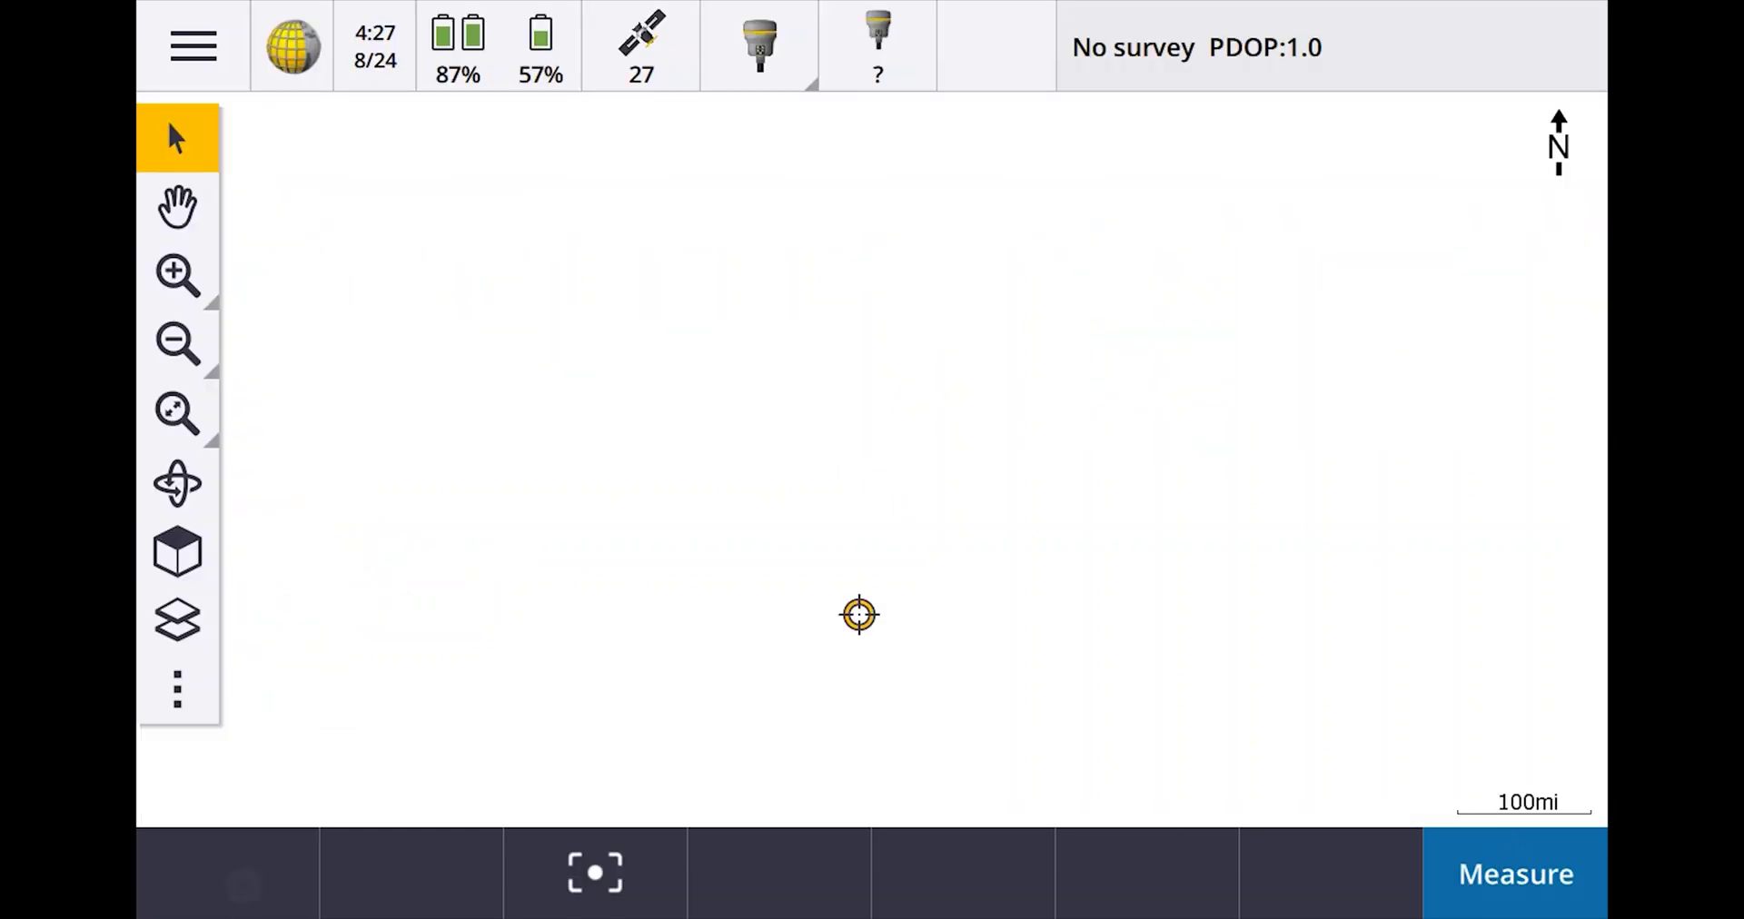
key(Escape)
Start measuring points with the ALDOT survey style and select the NEAR_MSM mount point as the data source.
click(291, 522)
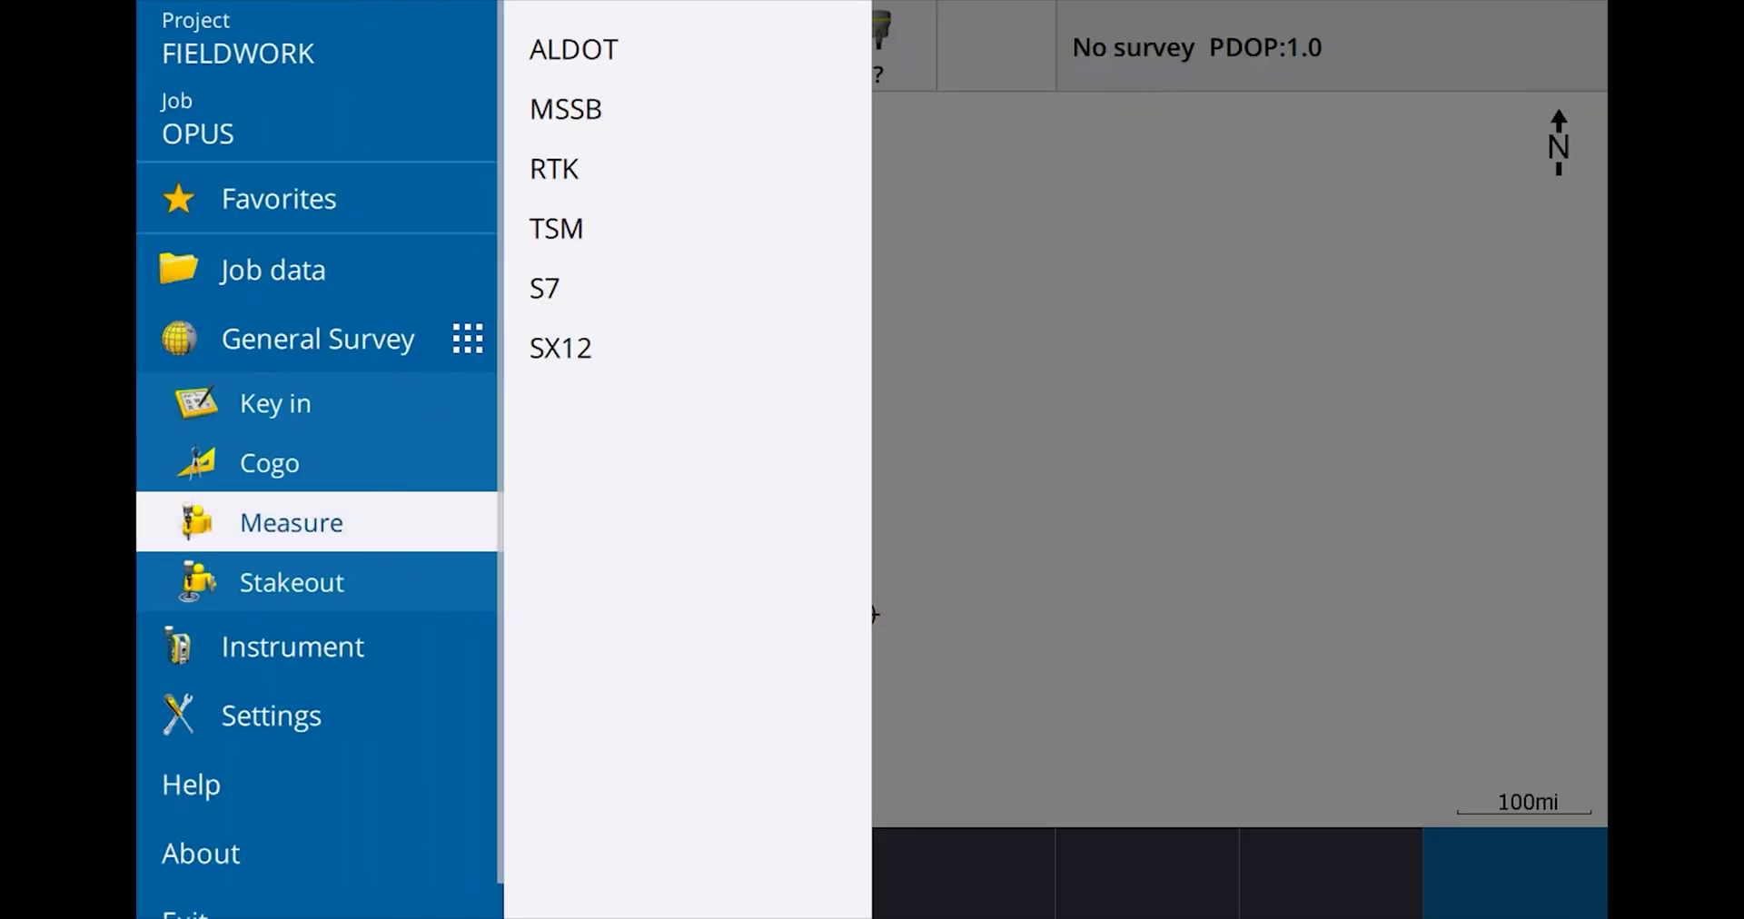
click(574, 49)
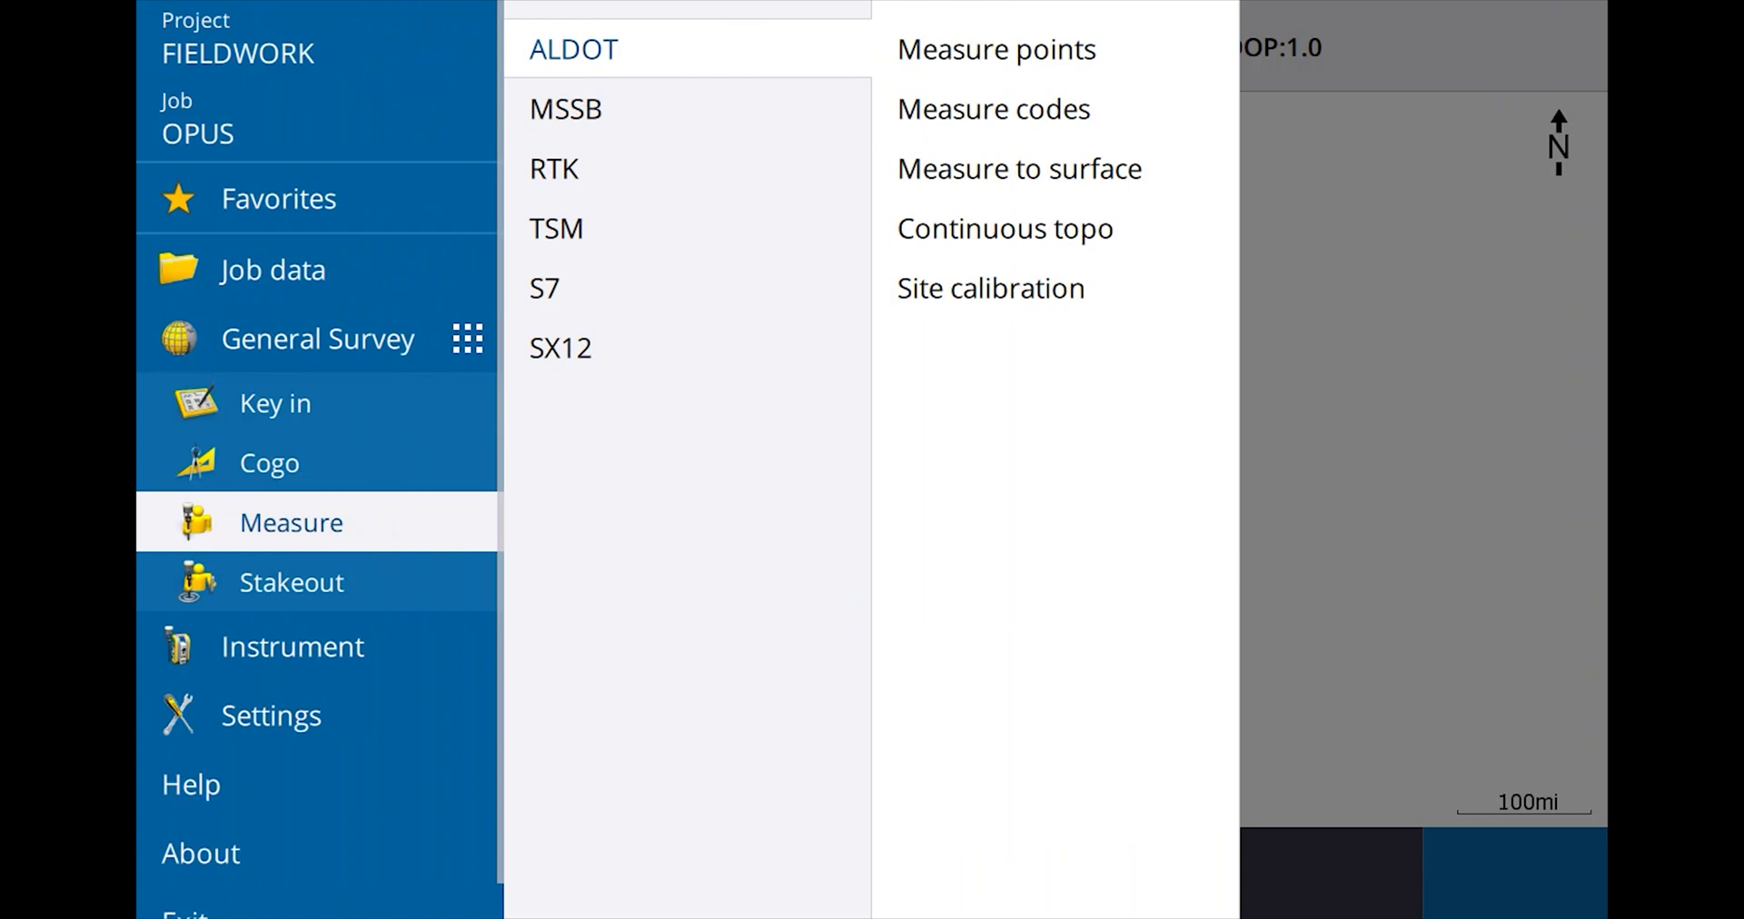
click(996, 49)
click(1515, 873)
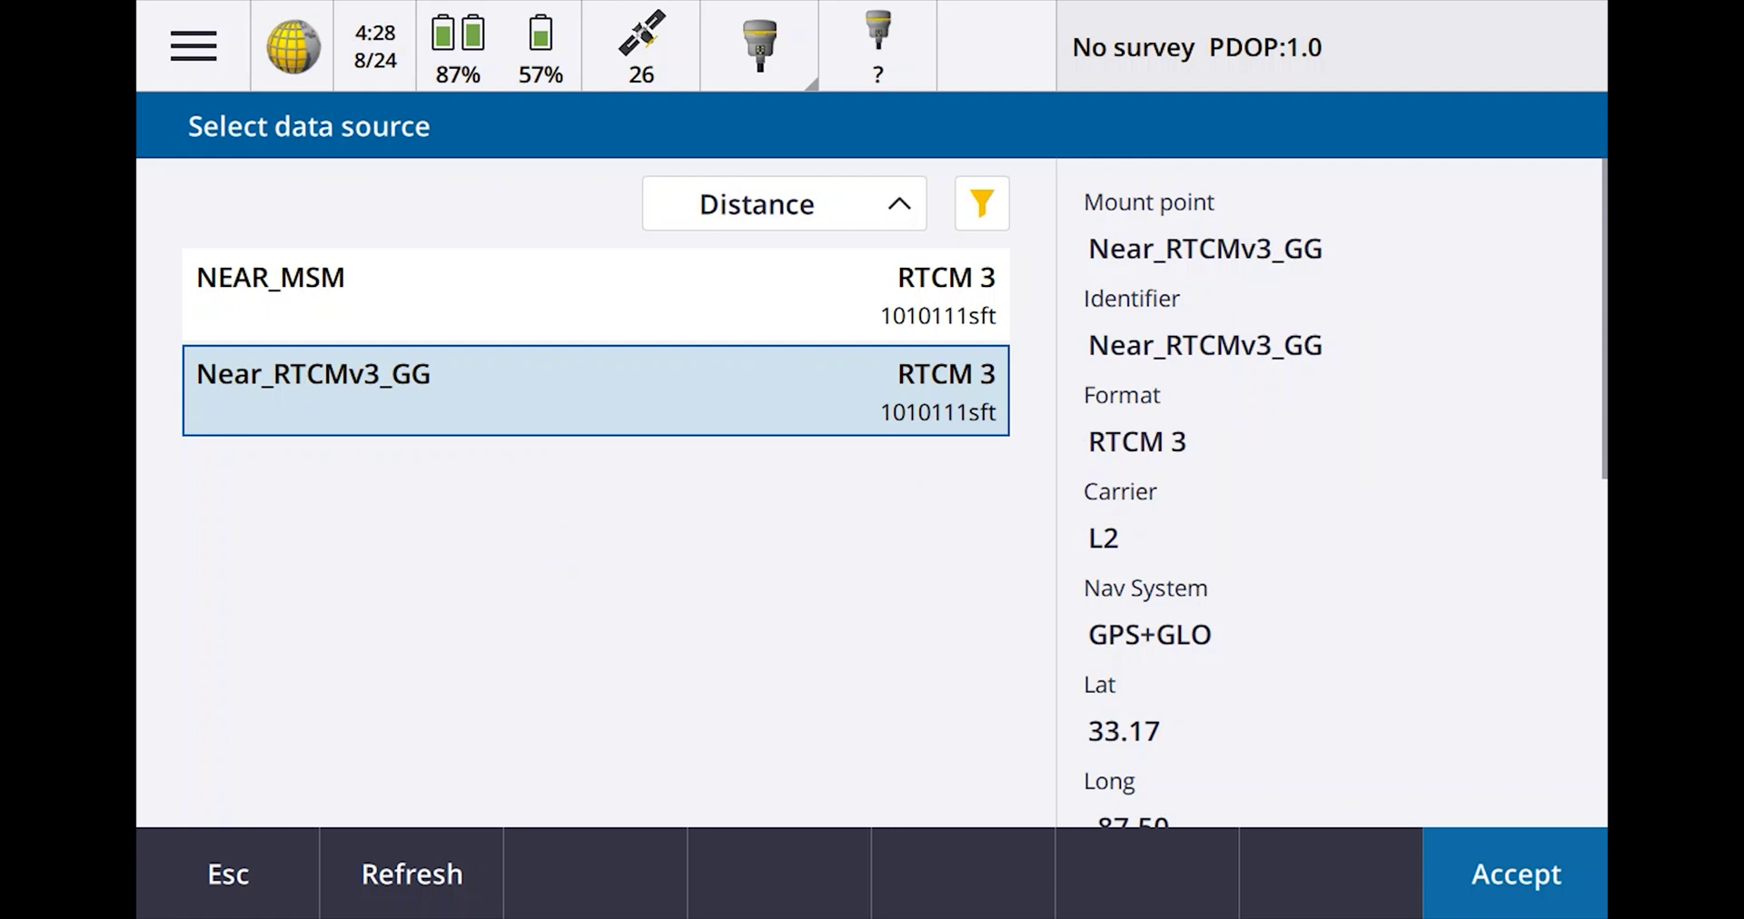
click(595, 293)
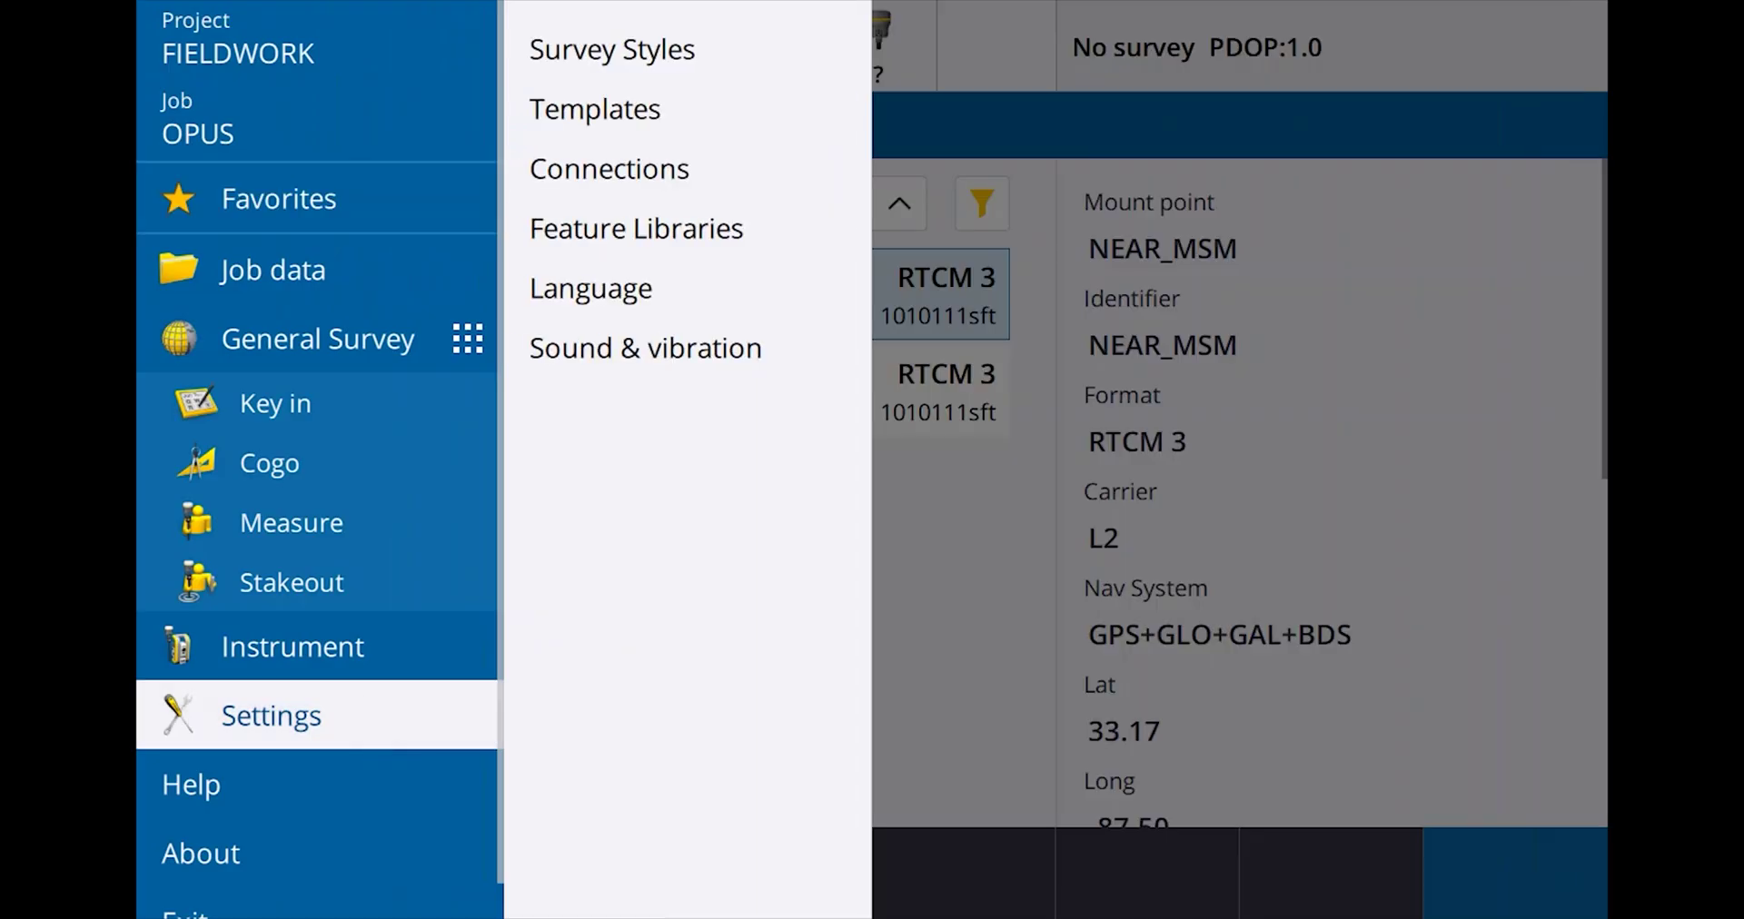
Open the rover options of the ALDOT survey style for editing.
click(611, 49)
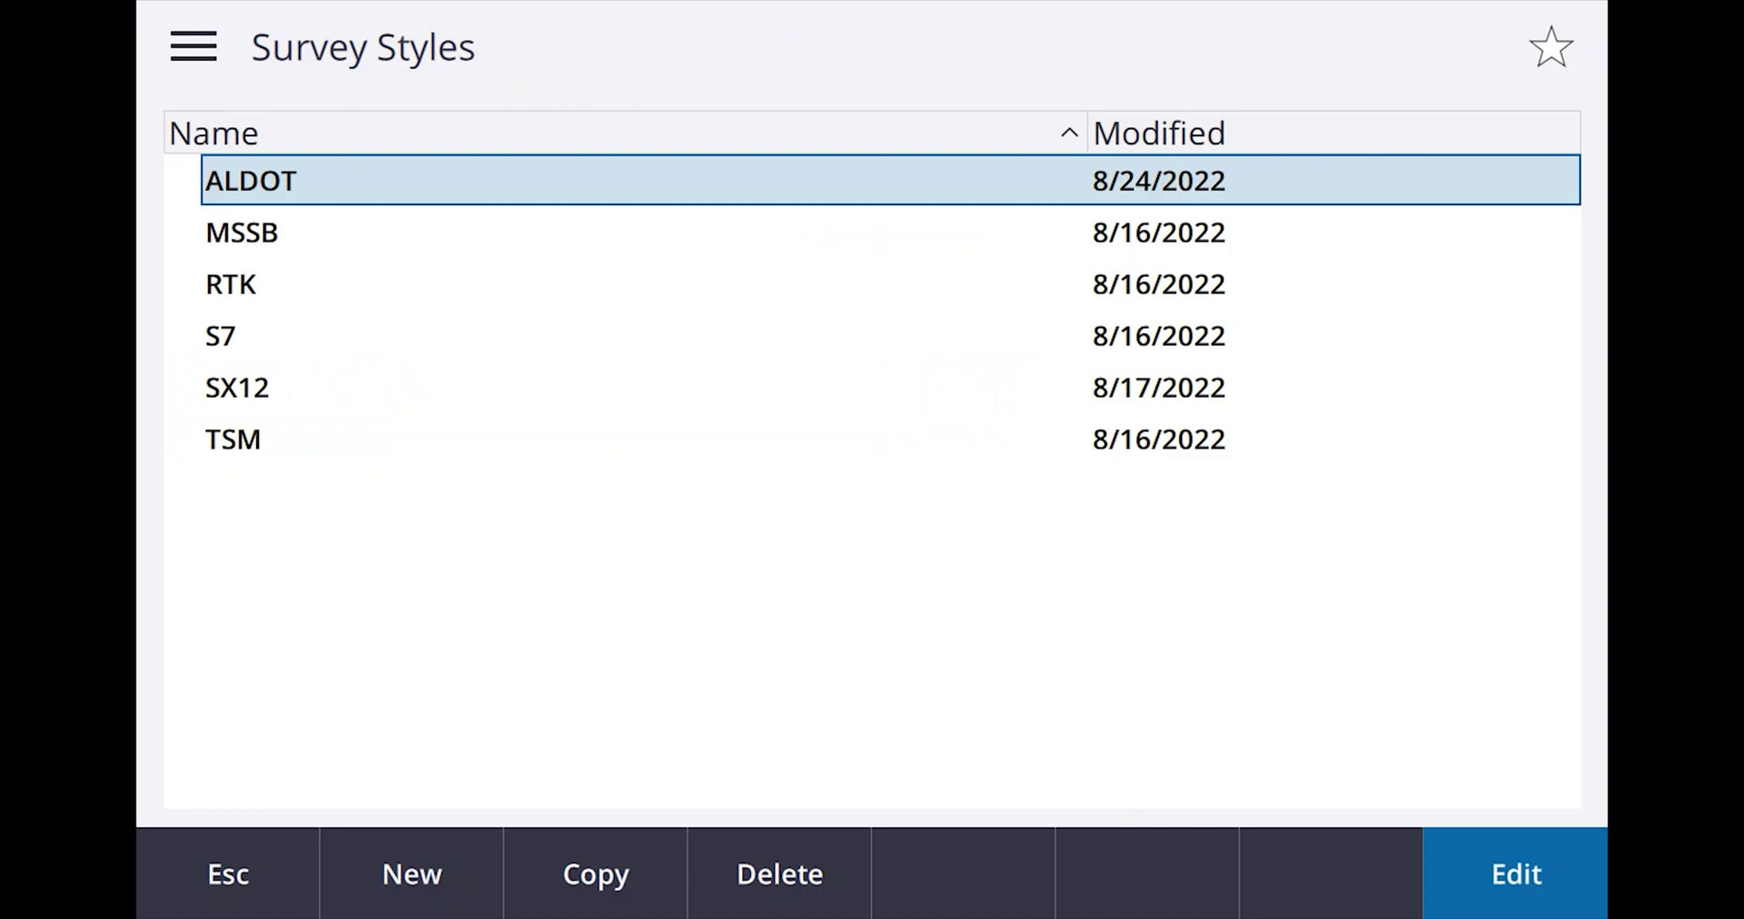
key(Return)
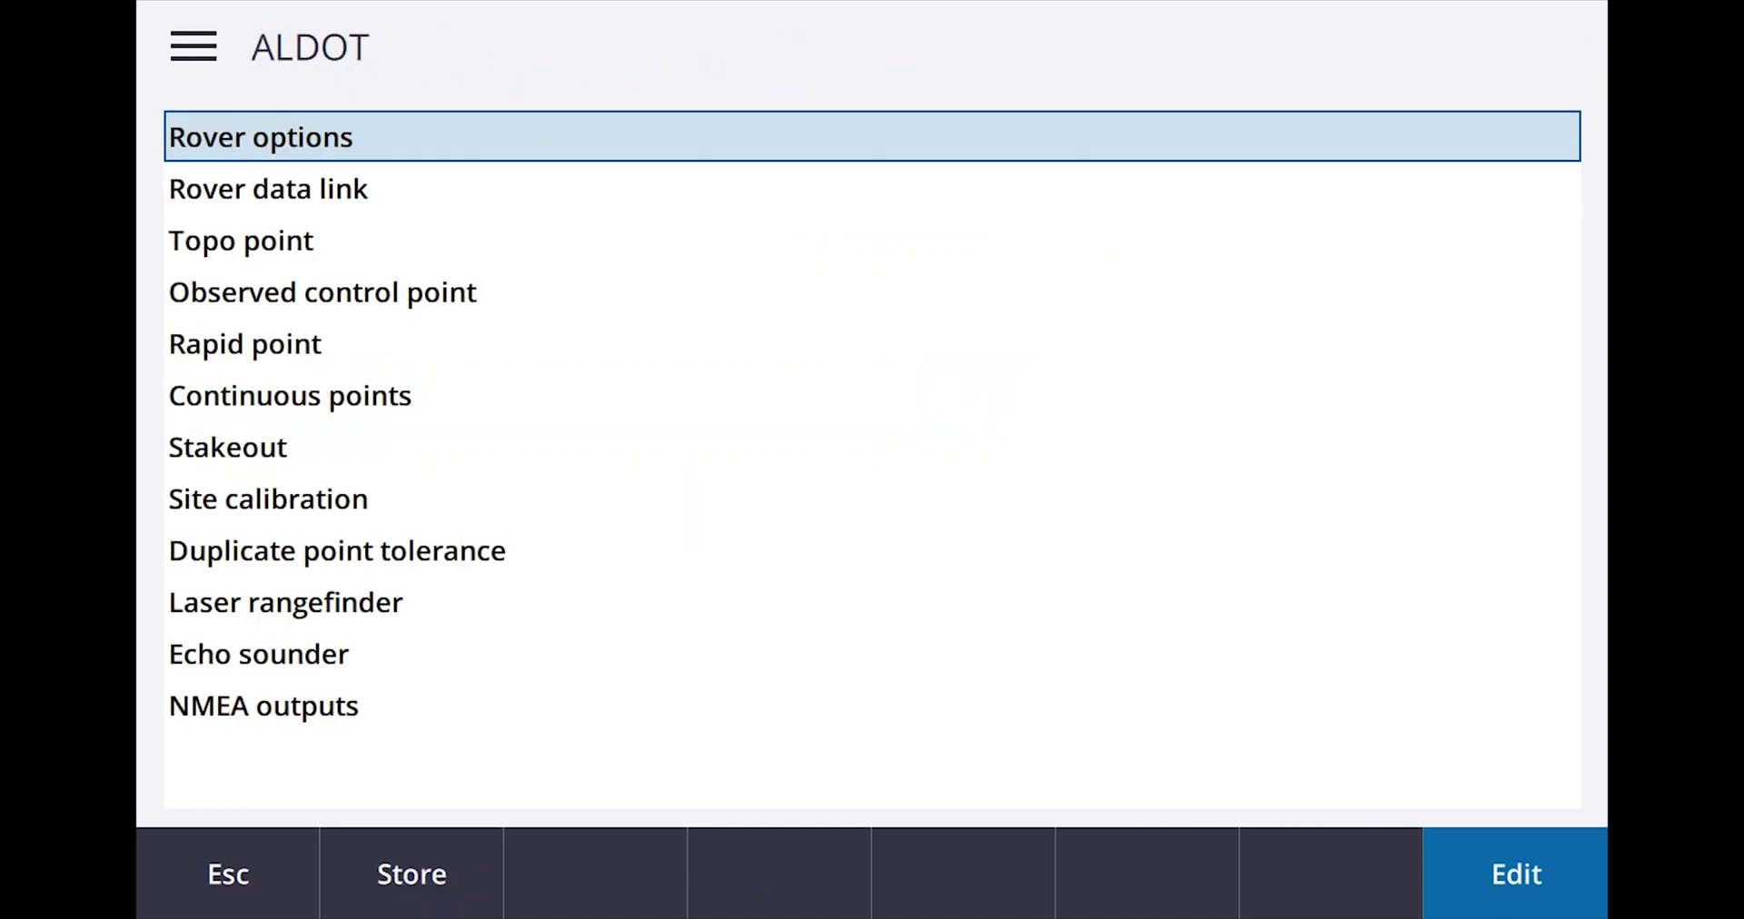
click(1526, 886)
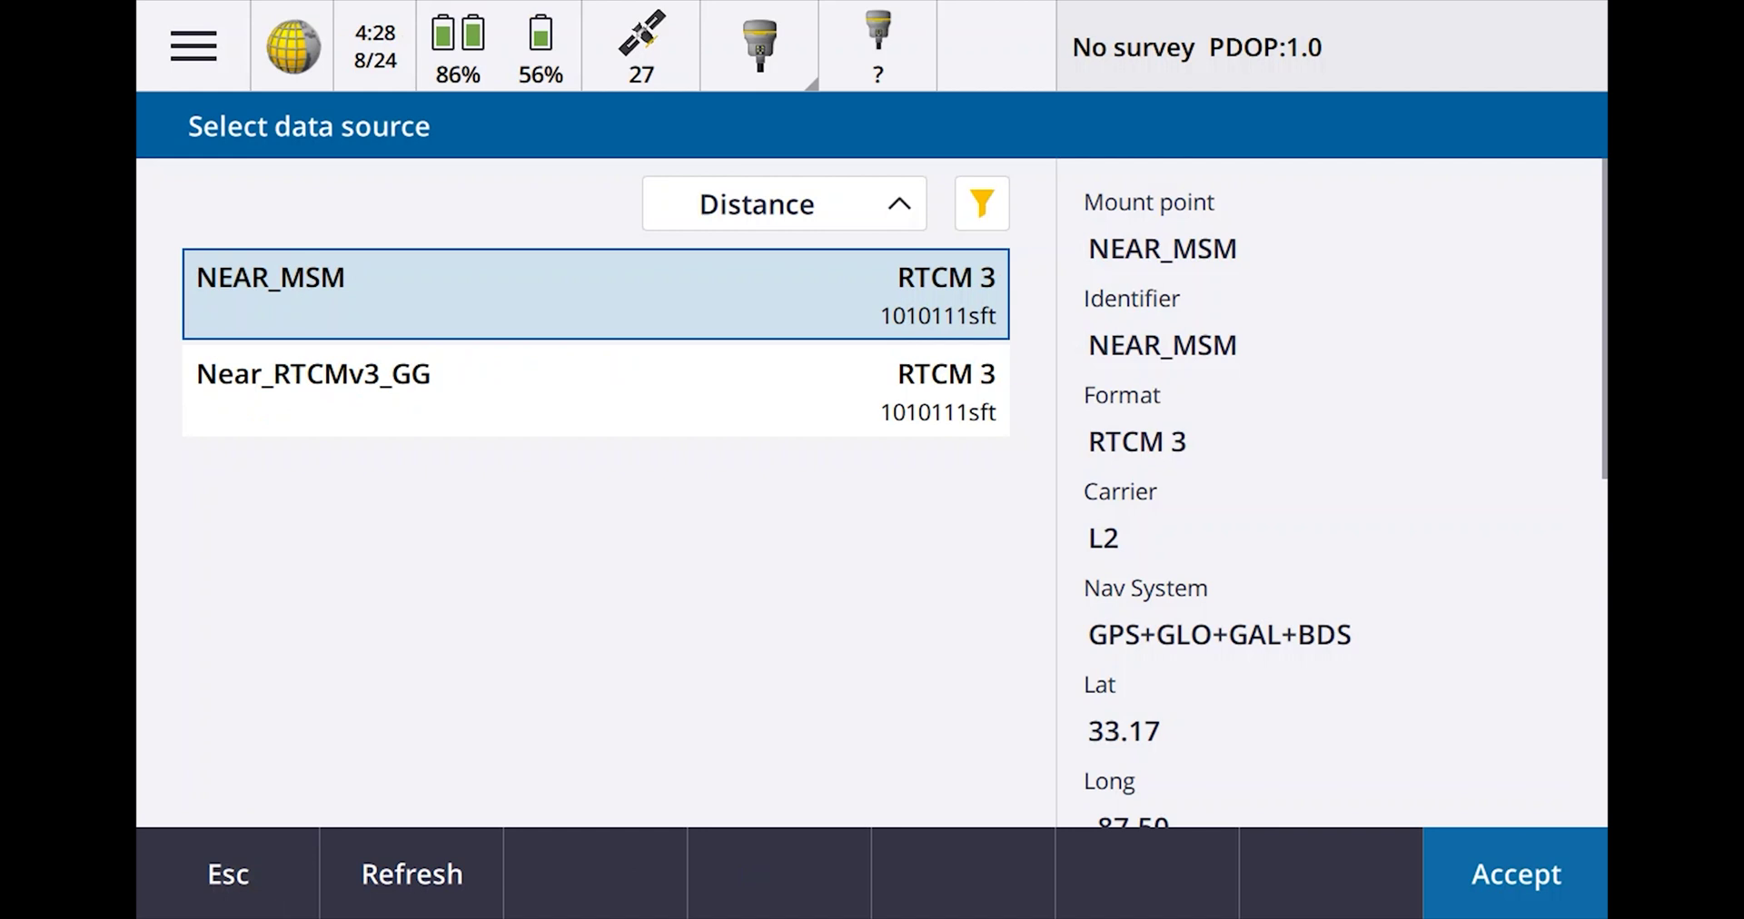
Accept the NEAR_MSM mount point as the correction data source for the ALDOT survey.
click(1545, 877)
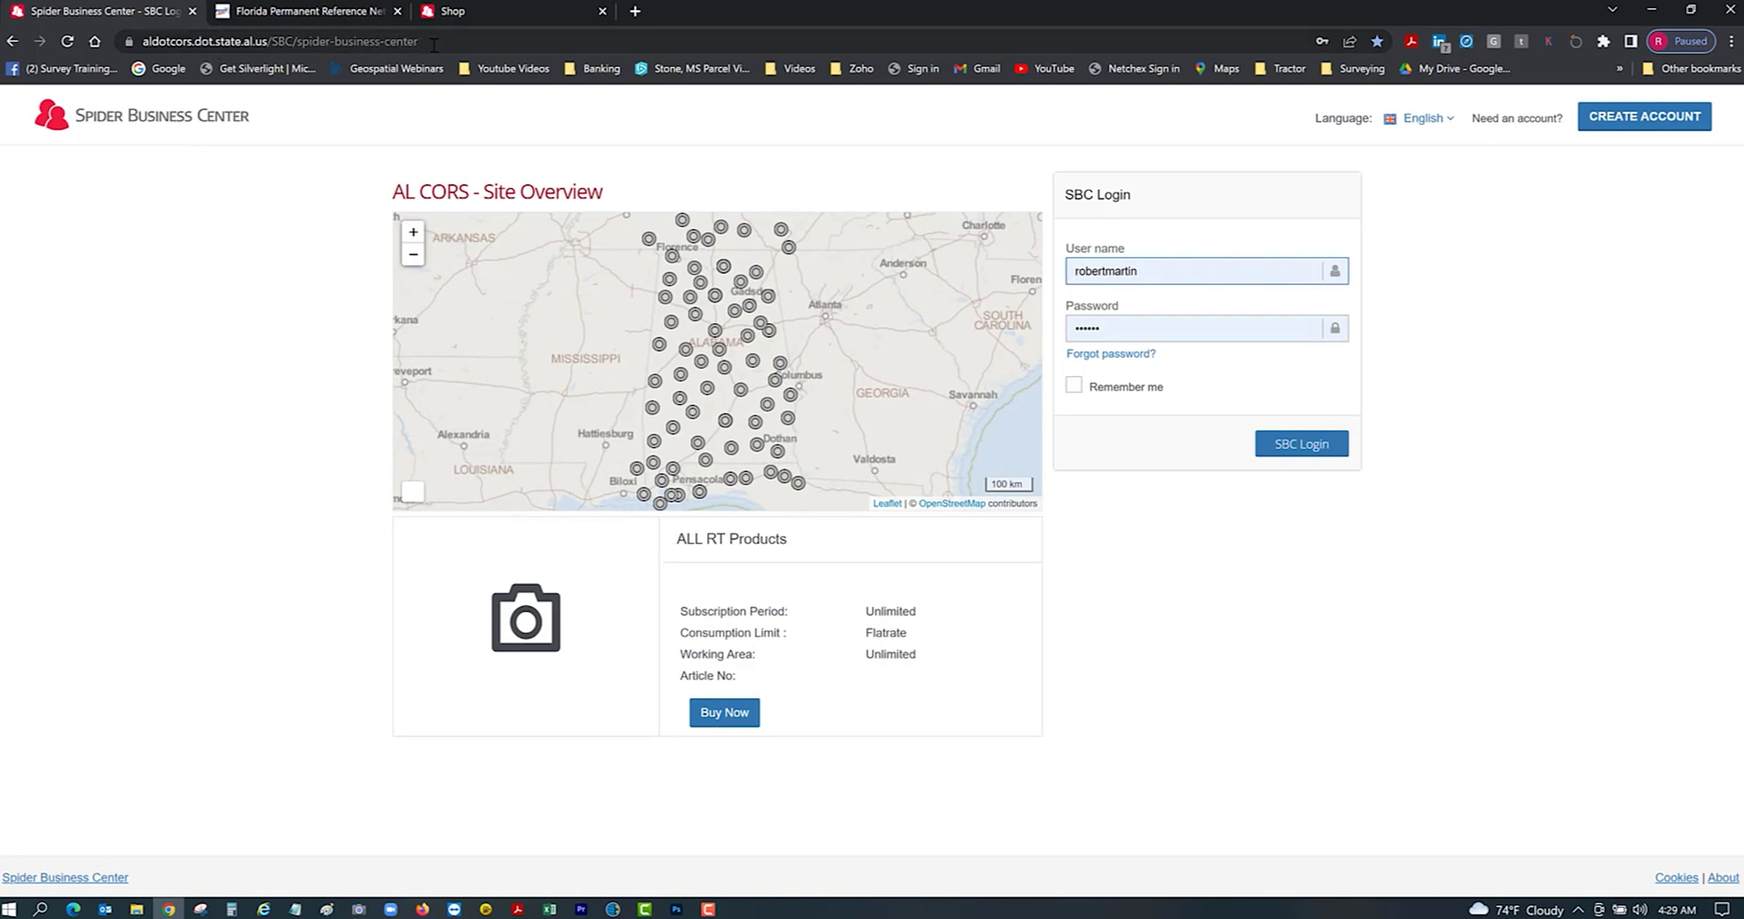
In the web browser, select the full address of the AL CORS Spider Business Center login page.
drag(434, 44, 225, 47)
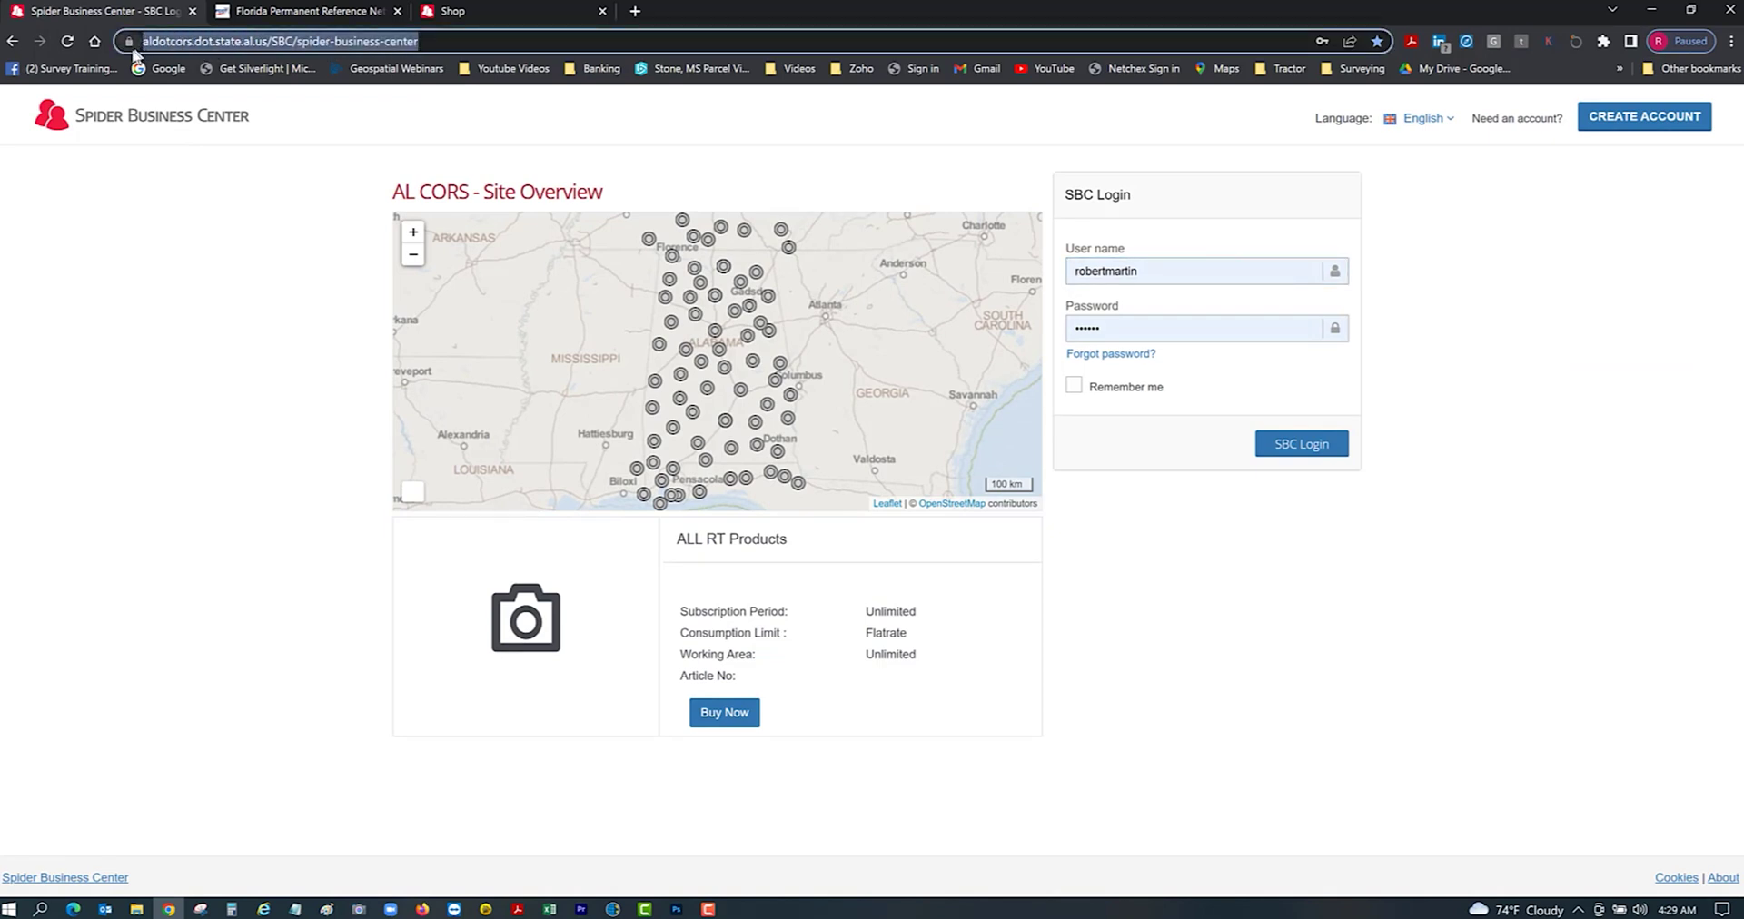